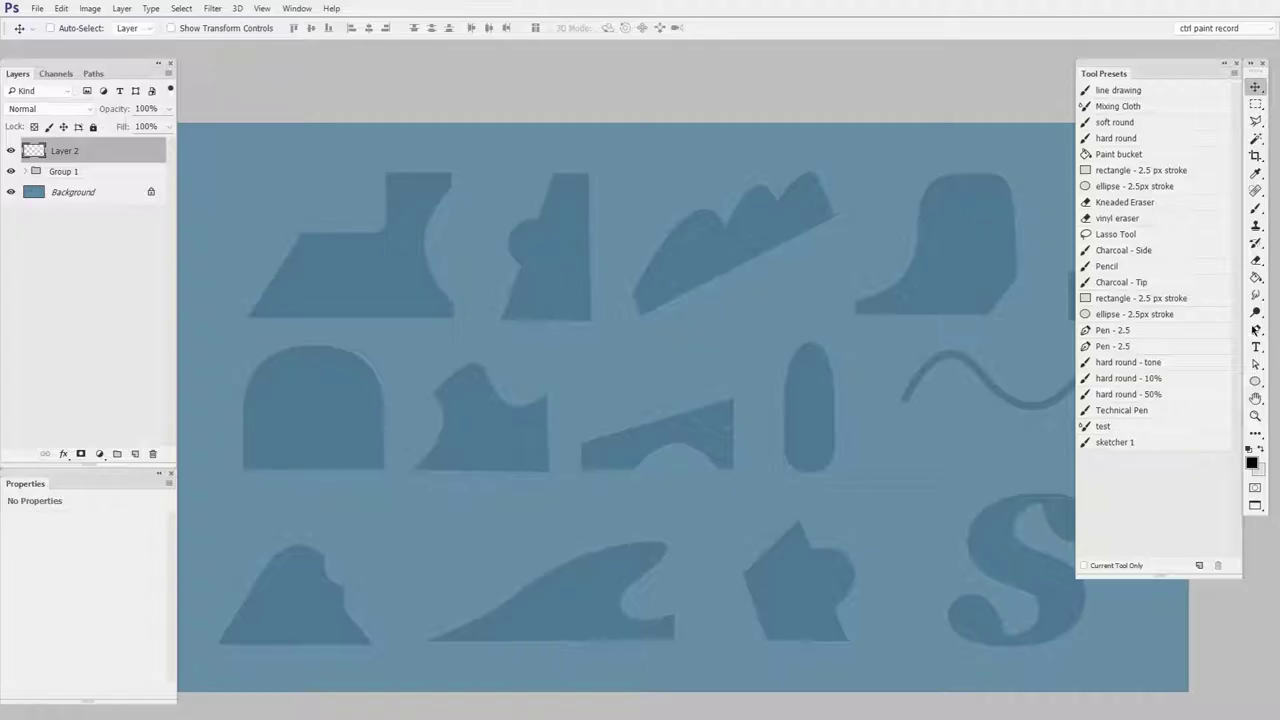
# Set up the Pen tool in Shape mode with a black (#000000) fill and no stroke.
pyautogui.click(1257, 331)
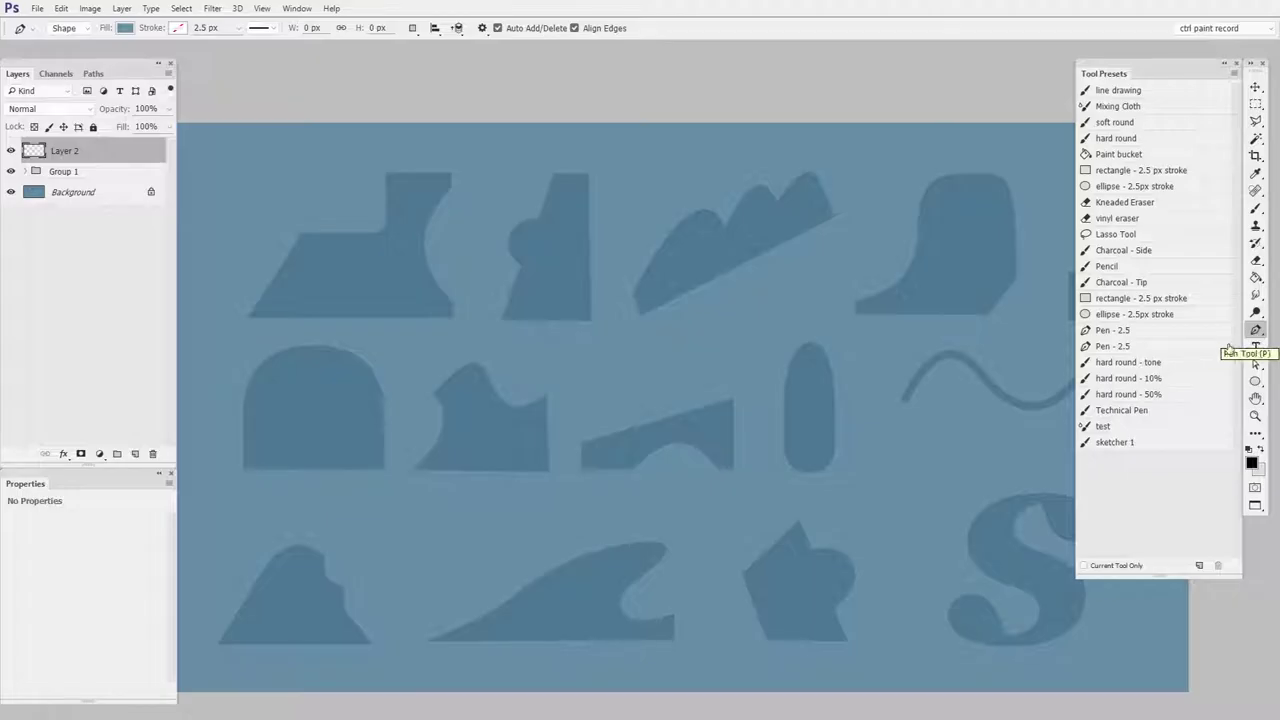
pyautogui.click(80, 31)
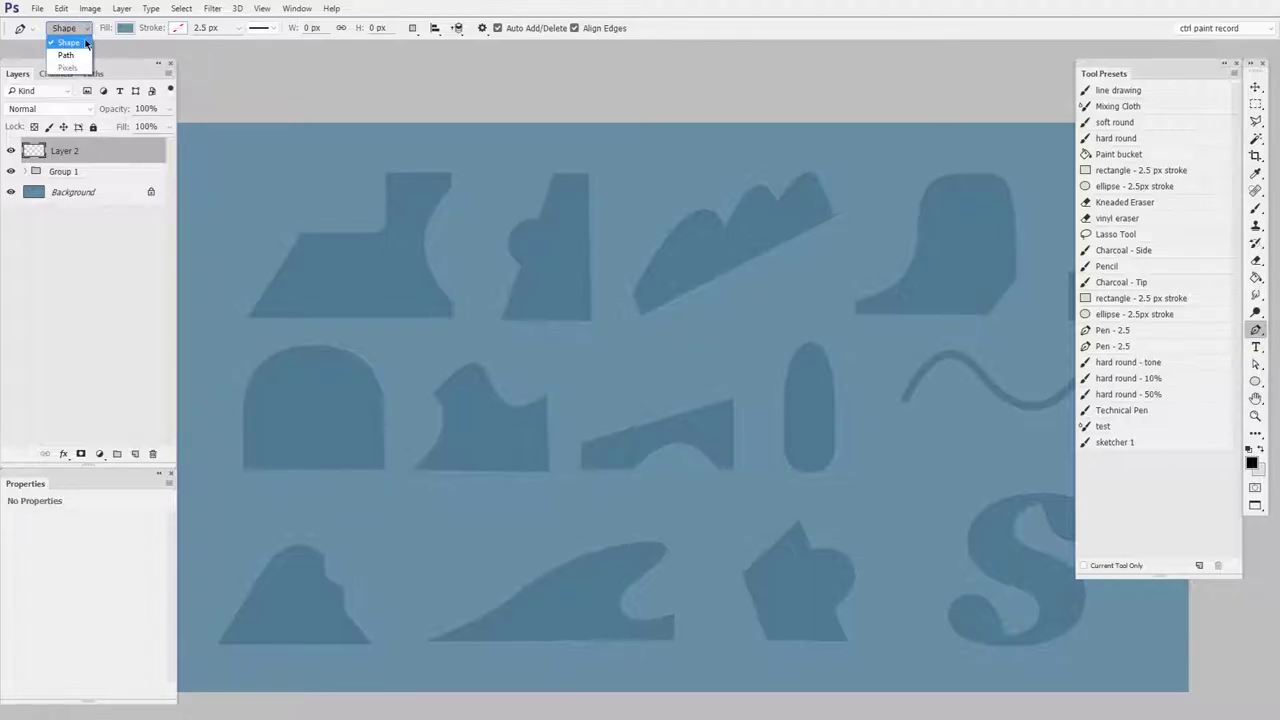
pyautogui.click(82, 43)
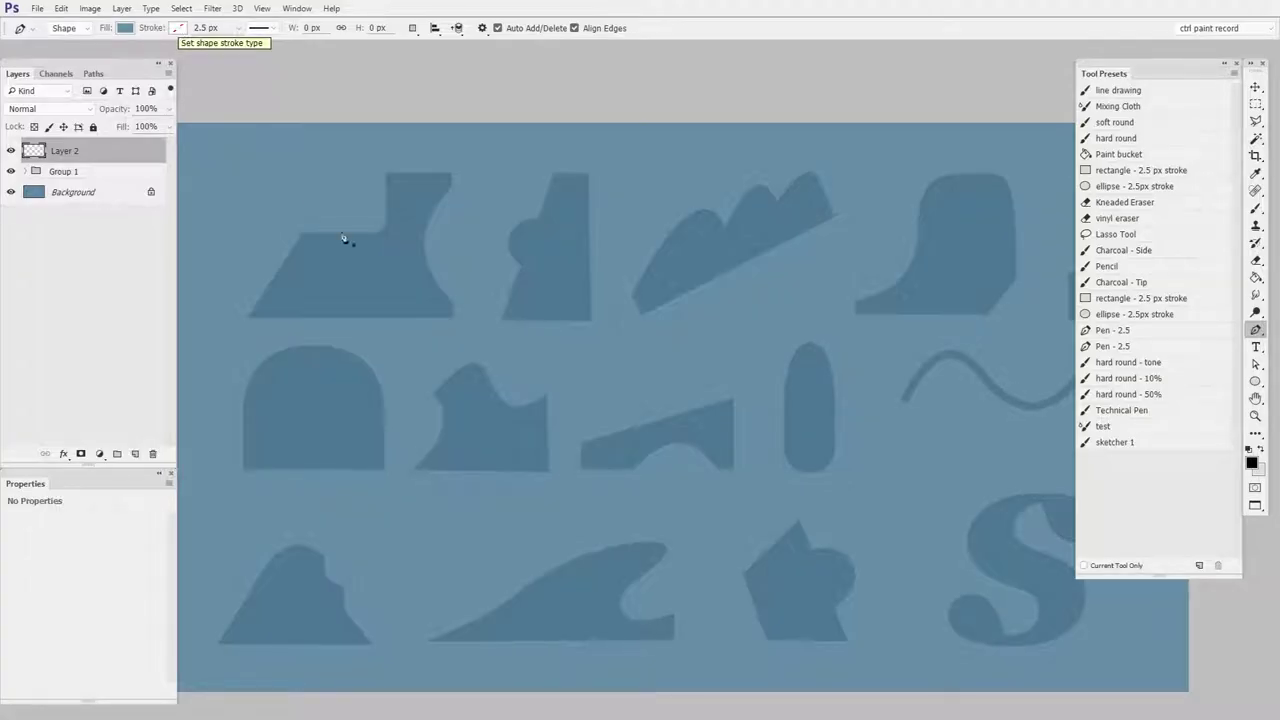
pyautogui.click(129, 29)
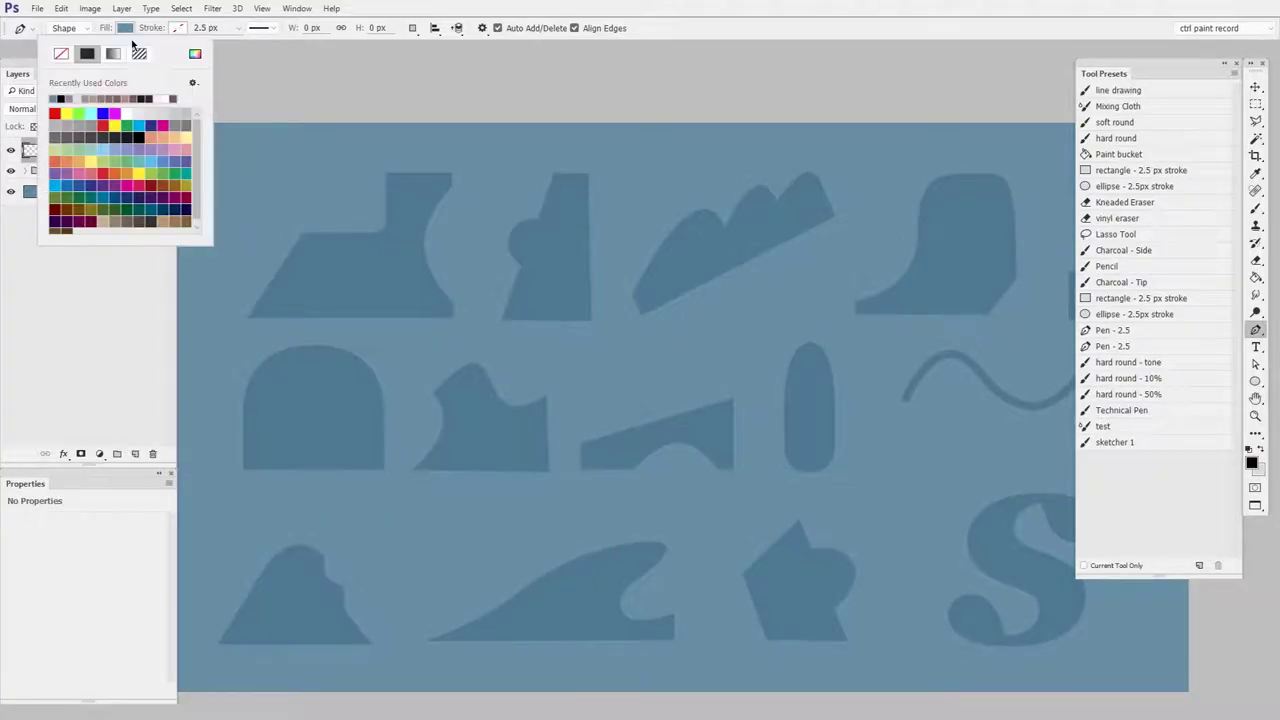
pyautogui.click(195, 53)
pyautogui.click(470, 352)
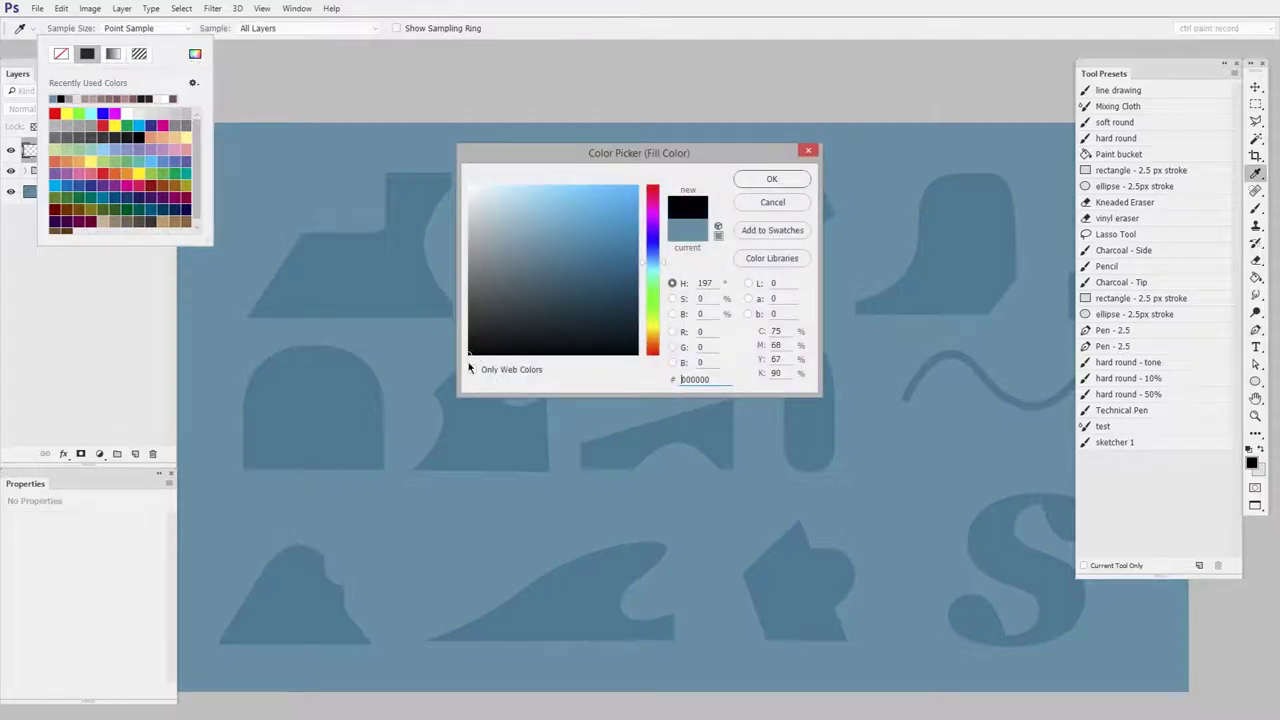
pyautogui.click(774, 181)
pyautogui.moveTo(442, 291); pyautogui.dragTo(656, 375)
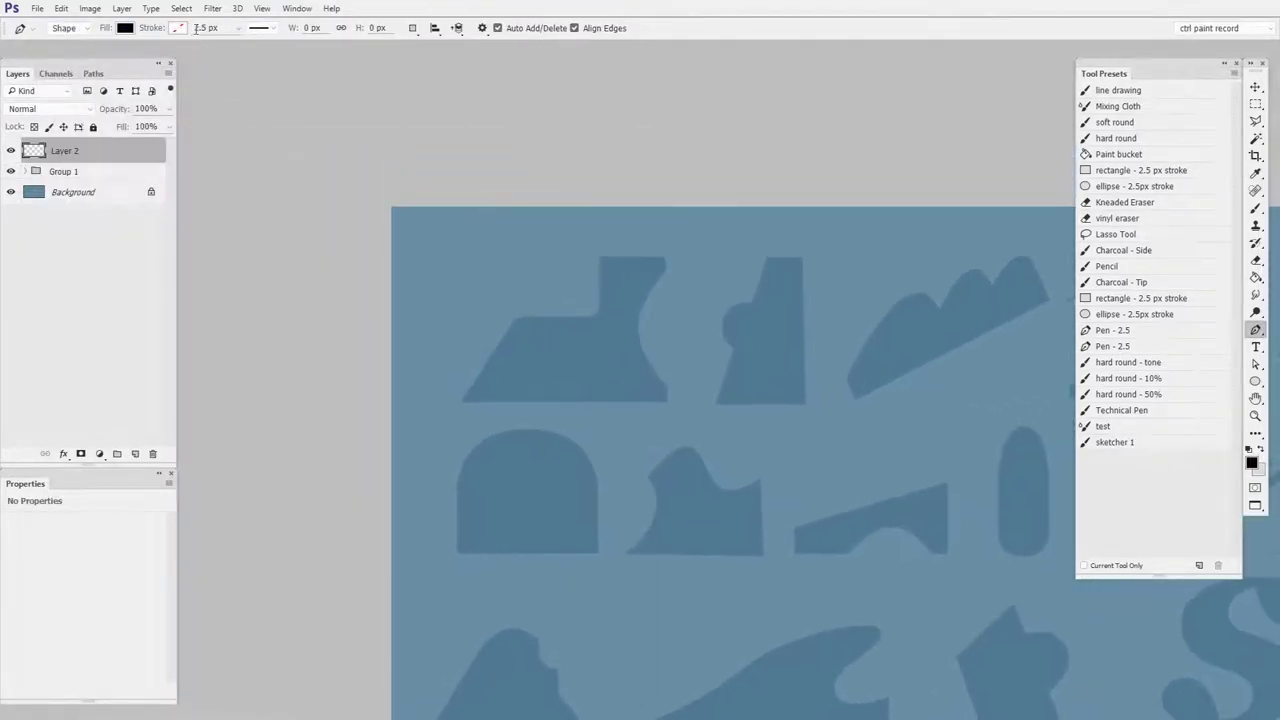
pyautogui.click(183, 31)
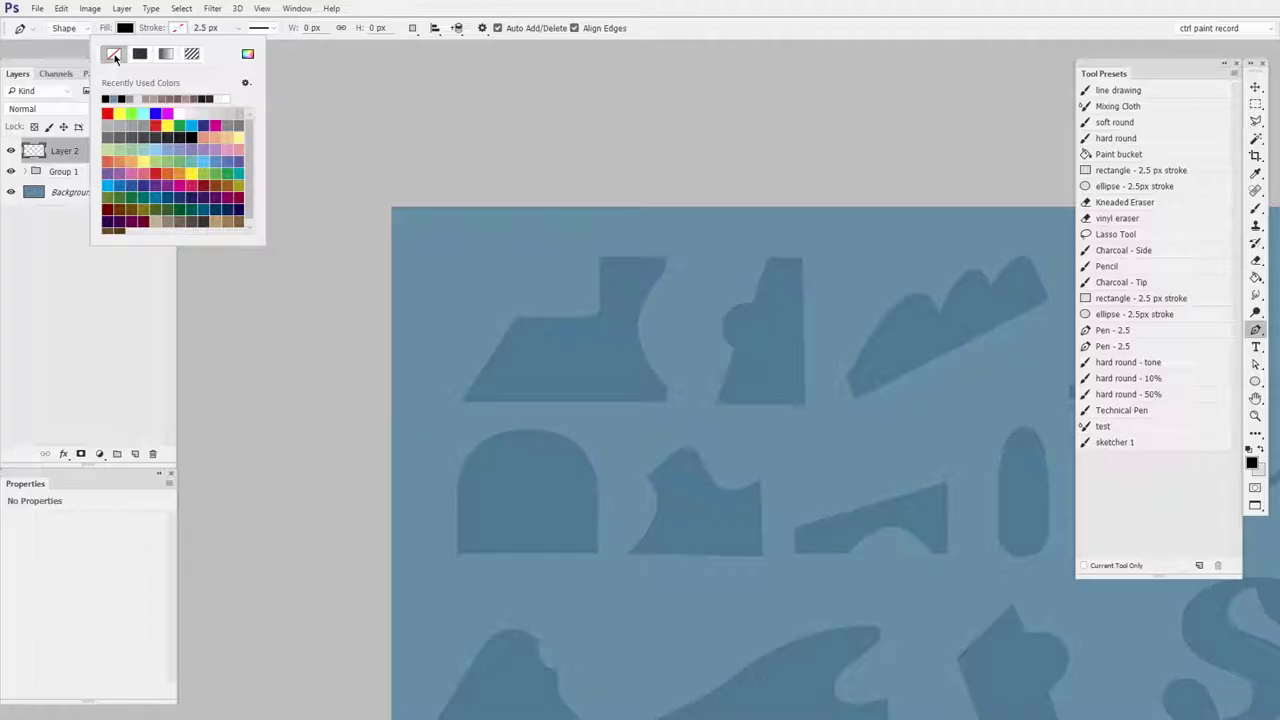
# Examine the corners, straight edges and curves of the template shapes in the first two rows.
pyautogui.moveTo(540, 338); pyautogui.dragTo(594, 341)
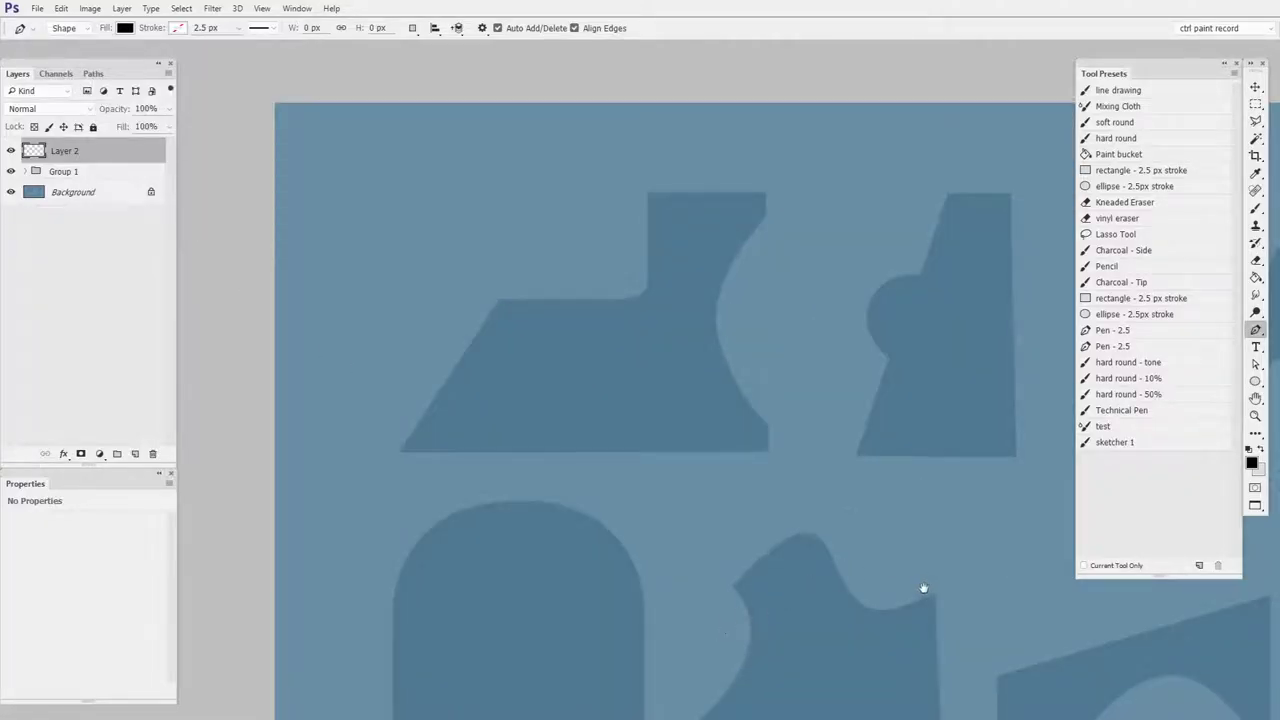
pyautogui.moveTo(923, 589); pyautogui.dragTo(860, 505)
pyautogui.moveTo(725, 491); pyautogui.dragTo(800, 490)
pyautogui.moveTo(717, 534); pyautogui.dragTo(710, 447)
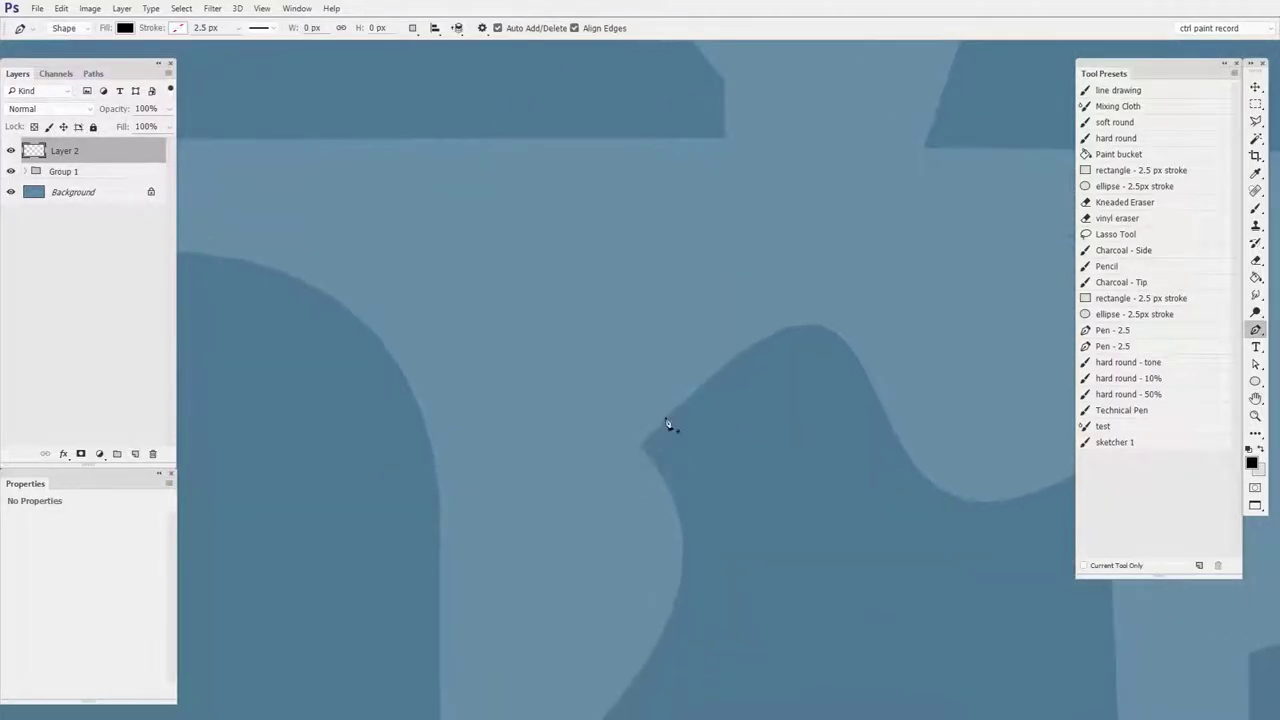
pyautogui.moveTo(668, 518); pyautogui.dragTo(451, 457)
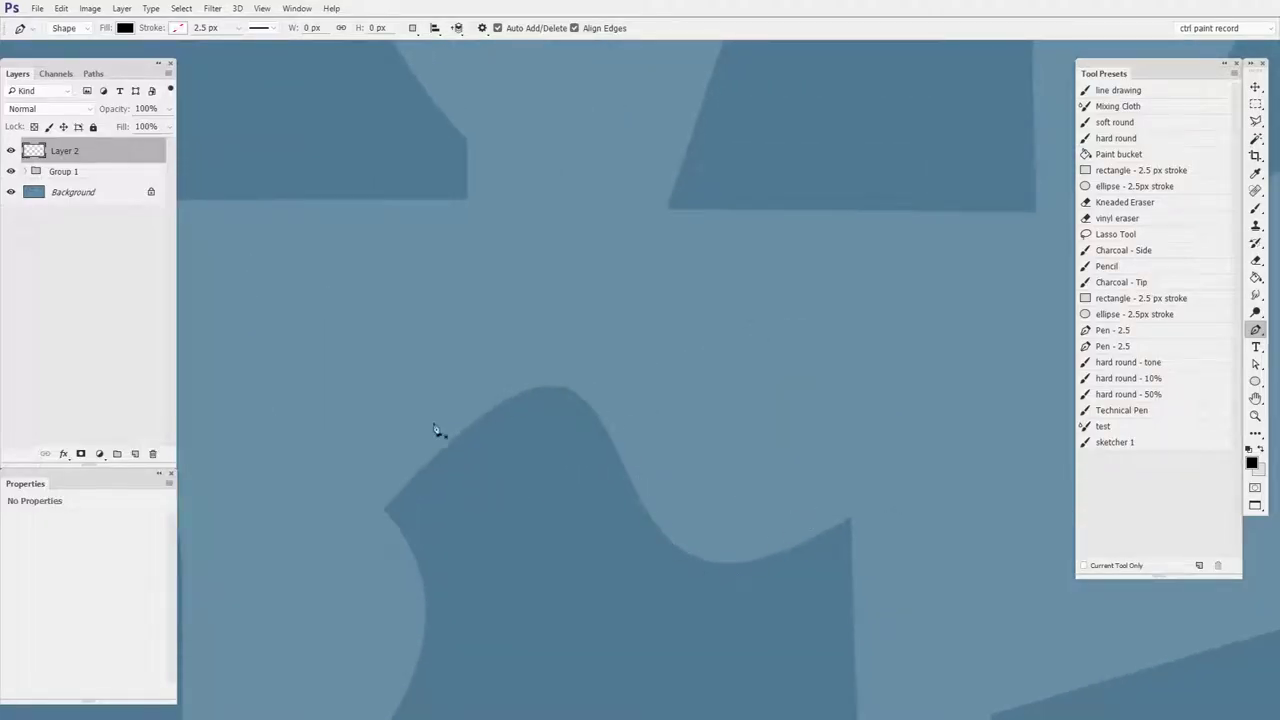
pyautogui.press('z')
pyautogui.moveTo(774, 291); pyautogui.dragTo(795, 430)
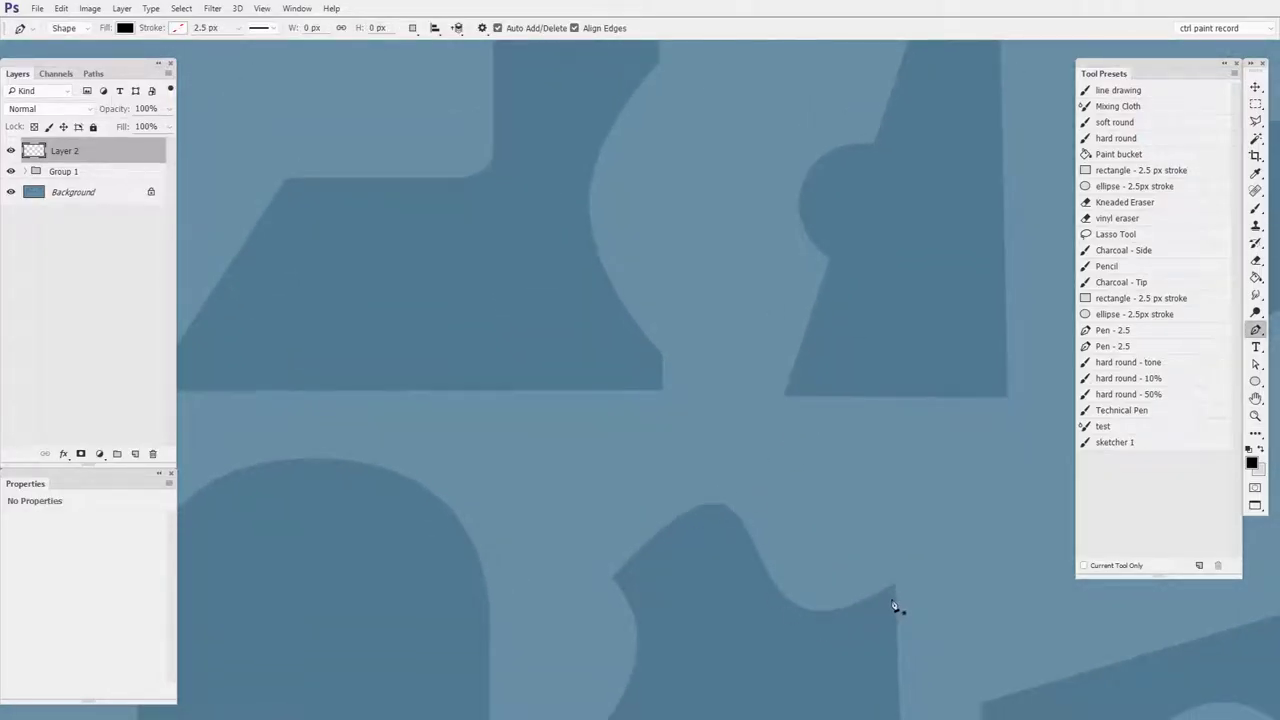
pyautogui.moveTo(740, 564); pyautogui.dragTo(772, 486)
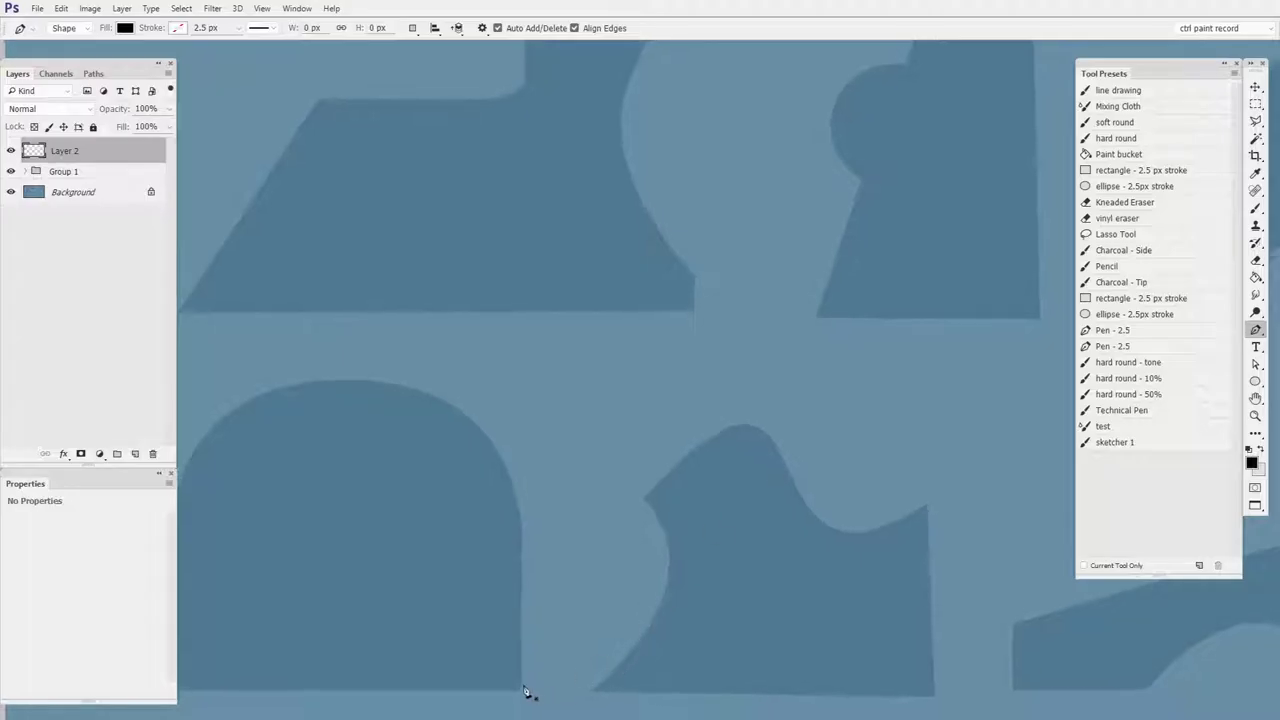
pyautogui.moveTo(526, 540); pyautogui.dragTo(784, 405)
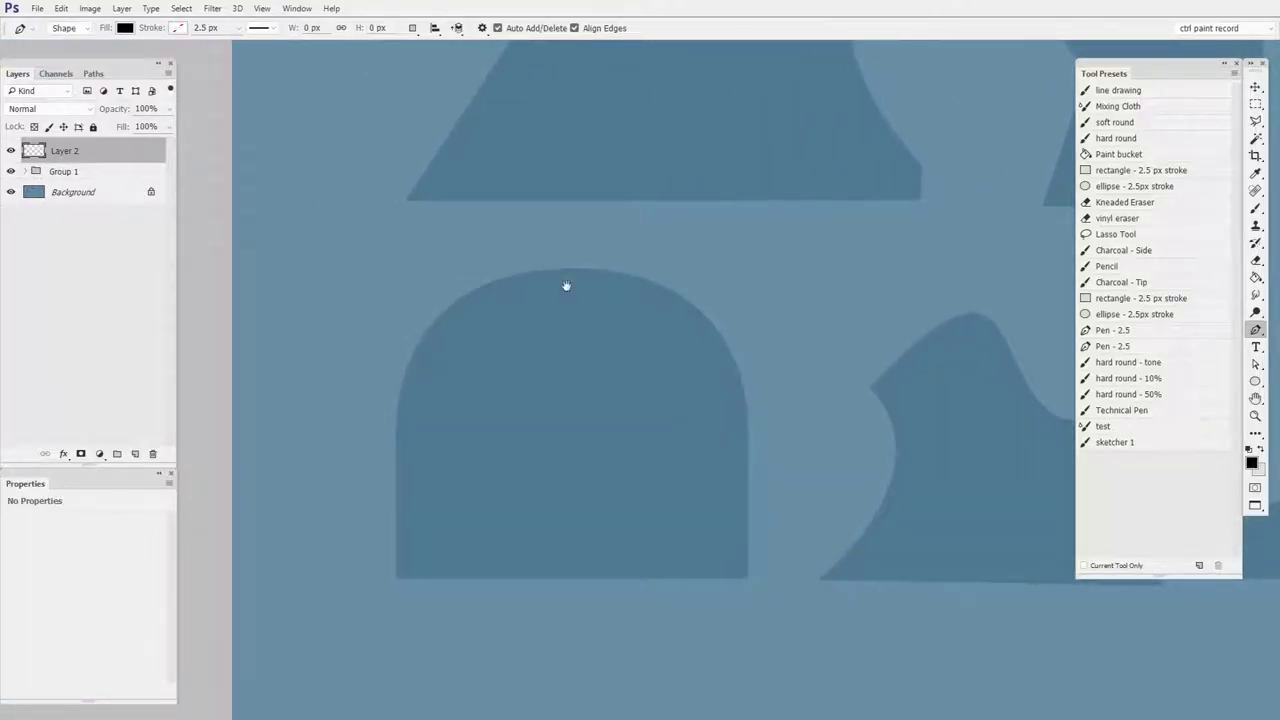
pyautogui.moveTo(566, 286); pyautogui.dragTo(646, 423)
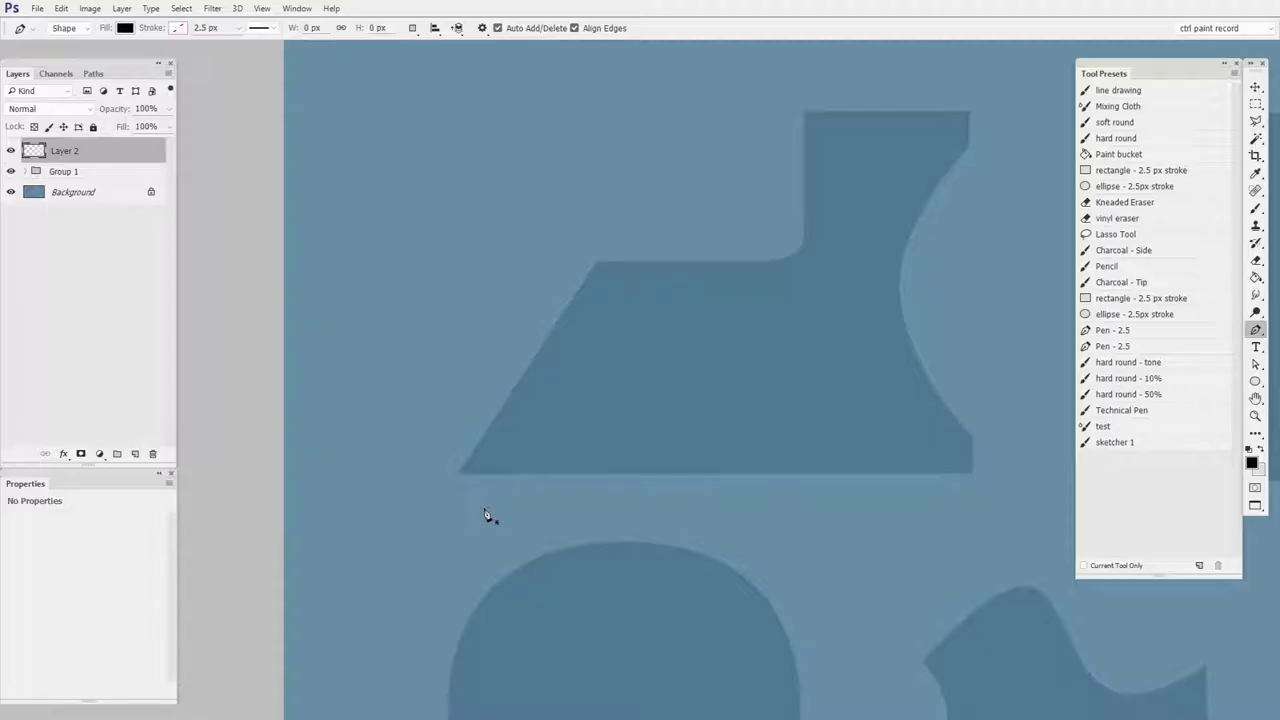
# Start tracing the first template shape with the Pen tool, drawing its slanted edge from the lower-left corner up to the ledge.
pyautogui.press('z')
pyautogui.moveTo(514, 423); pyautogui.dragTo(558, 454)
pyautogui.press('p')
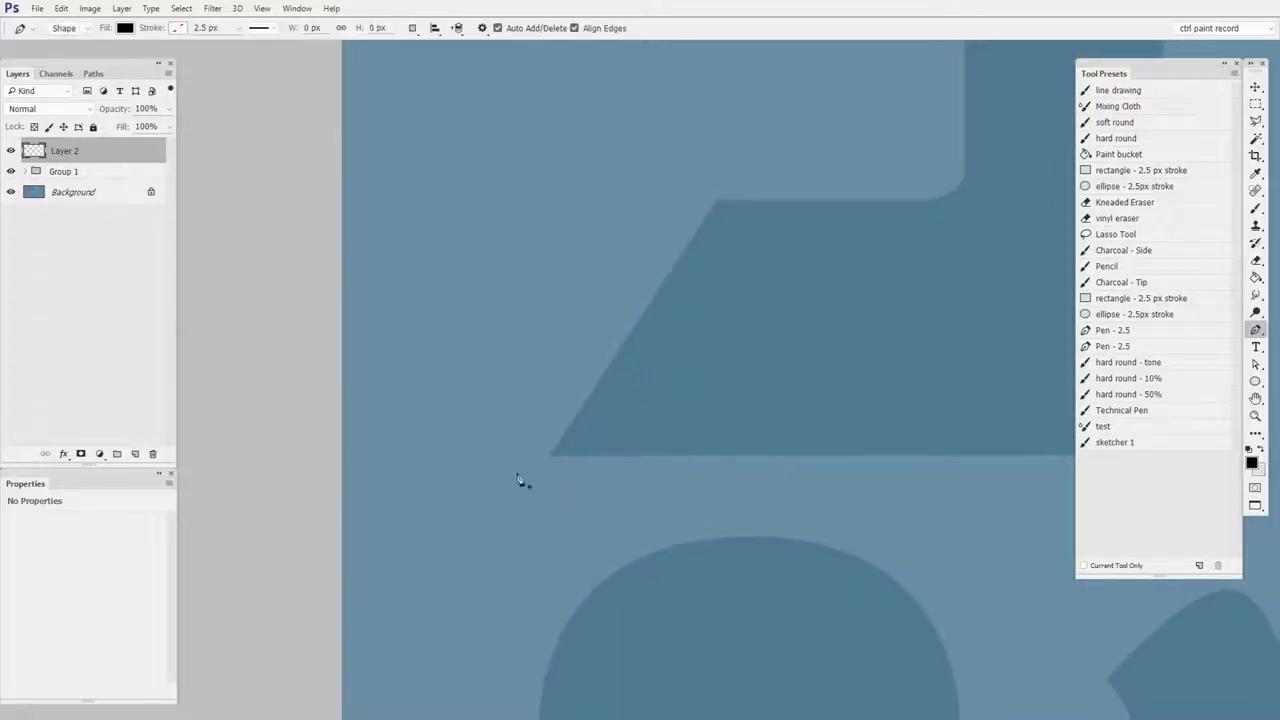
pyautogui.click(550, 455)
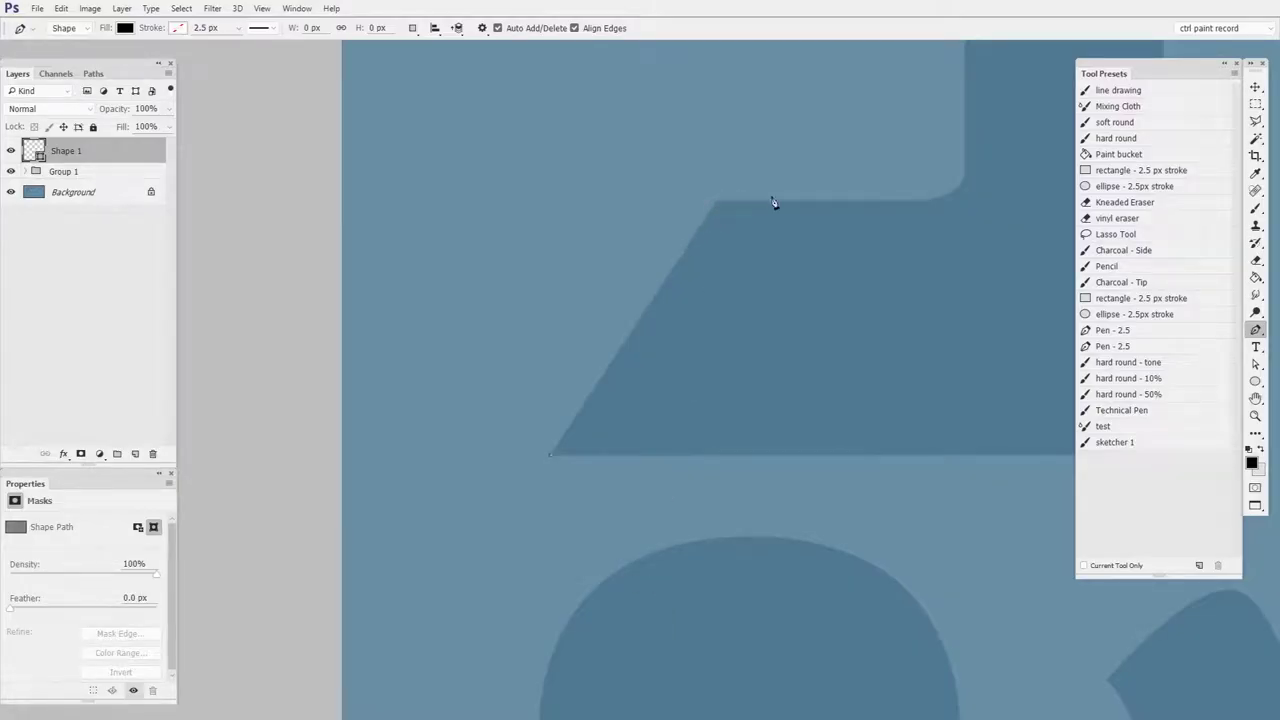
pyautogui.click(716, 202)
# Trace the horizontal ledge and the rounded inner corner, placing curve anchors with direction handles on both sides of the bend.
pyautogui.moveTo(837, 292); pyautogui.dragTo(583, 494)
pyautogui.moveTo(631, 448); pyautogui.dragTo(656, 448)
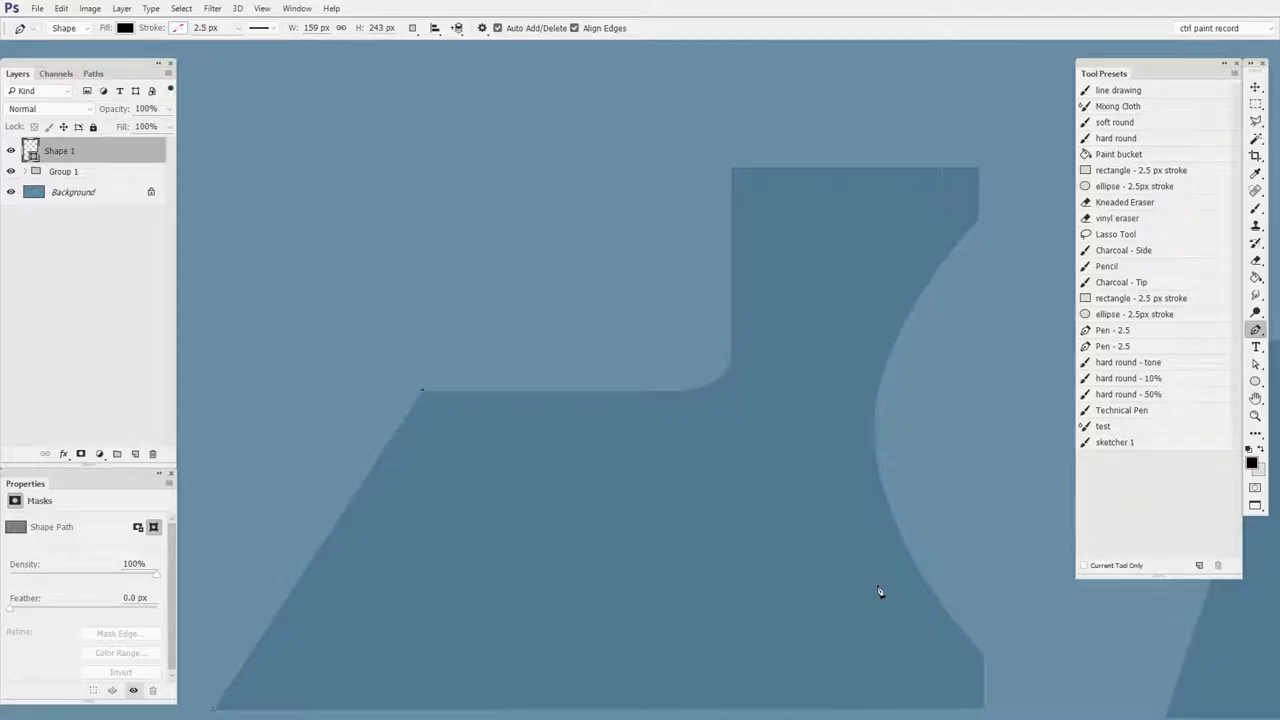
pyautogui.click(643, 392)
pyautogui.moveTo(640, 390); pyautogui.dragTo(661, 451)
pyautogui.moveTo(668, 406); pyautogui.dragTo(675, 390)
pyautogui.moveTo(683, 389); pyautogui.dragTo(684, 389)
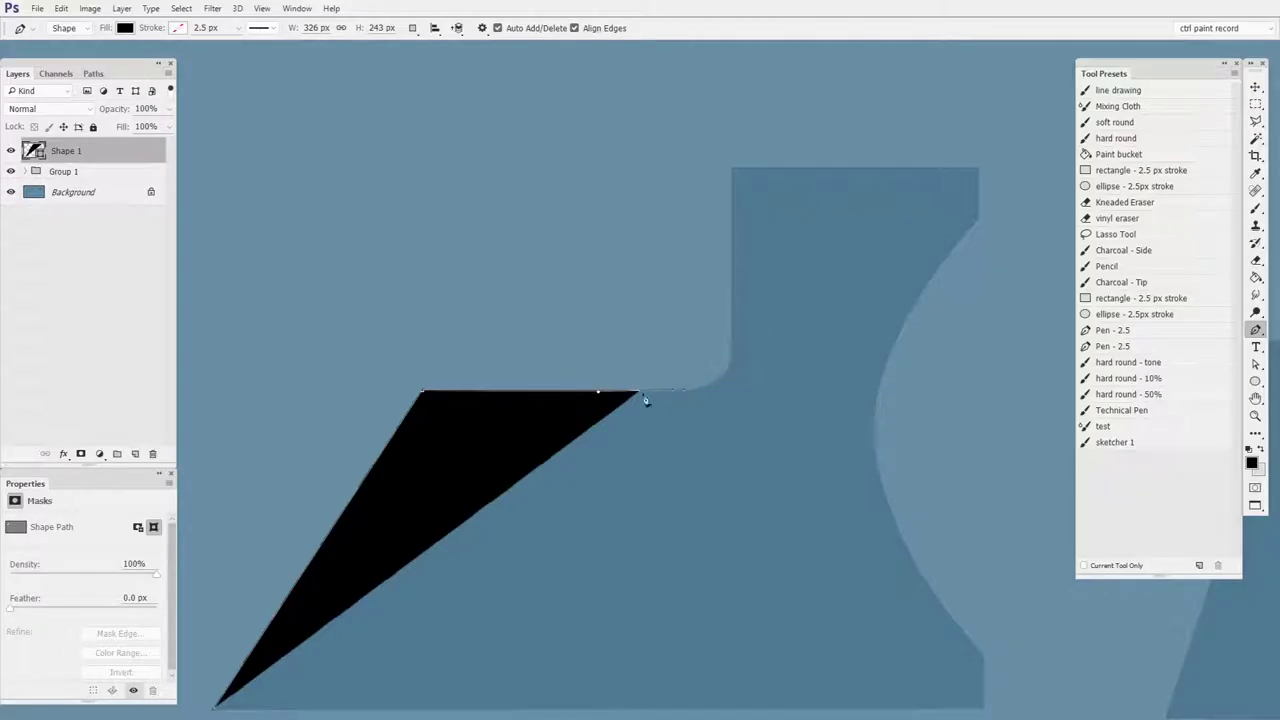
pyautogui.click(733, 312)
pyautogui.moveTo(730, 229); pyautogui.dragTo(730, 226)
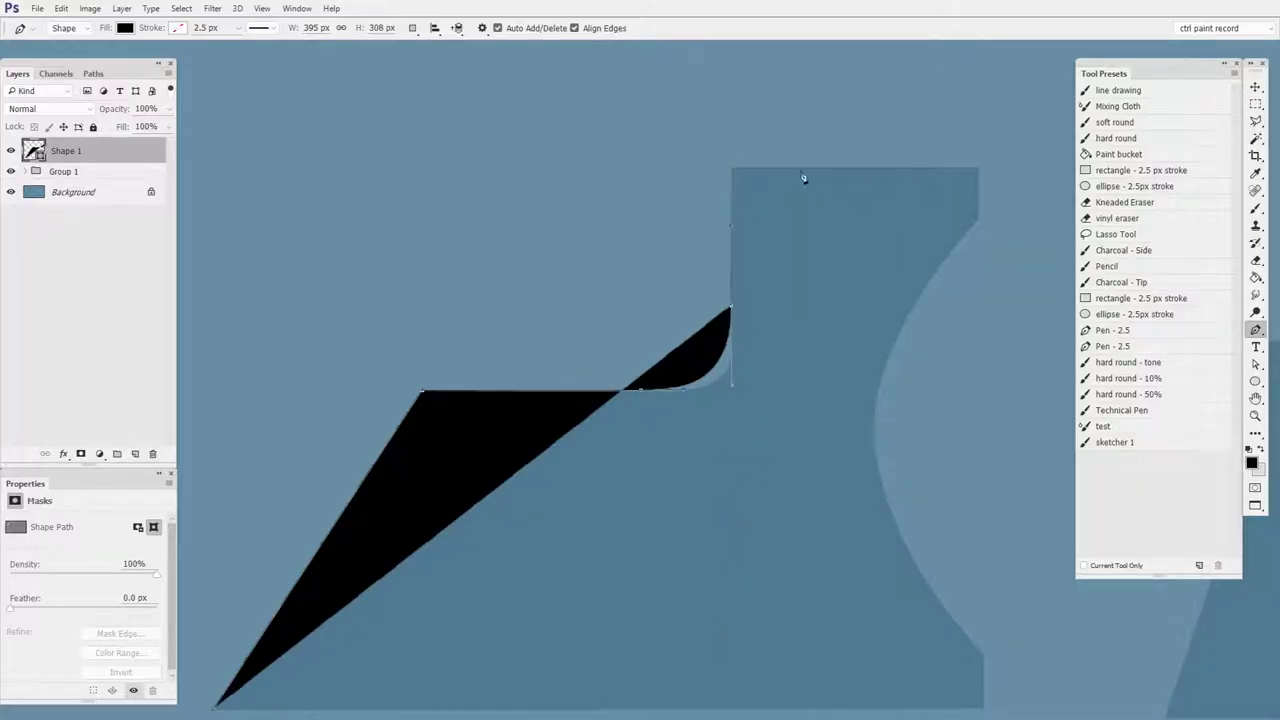
# Trace the upright's vertical, top and short right edges, then the upper half of the concave right side with a curve anchor at its midpoint.
pyautogui.click(732, 170)
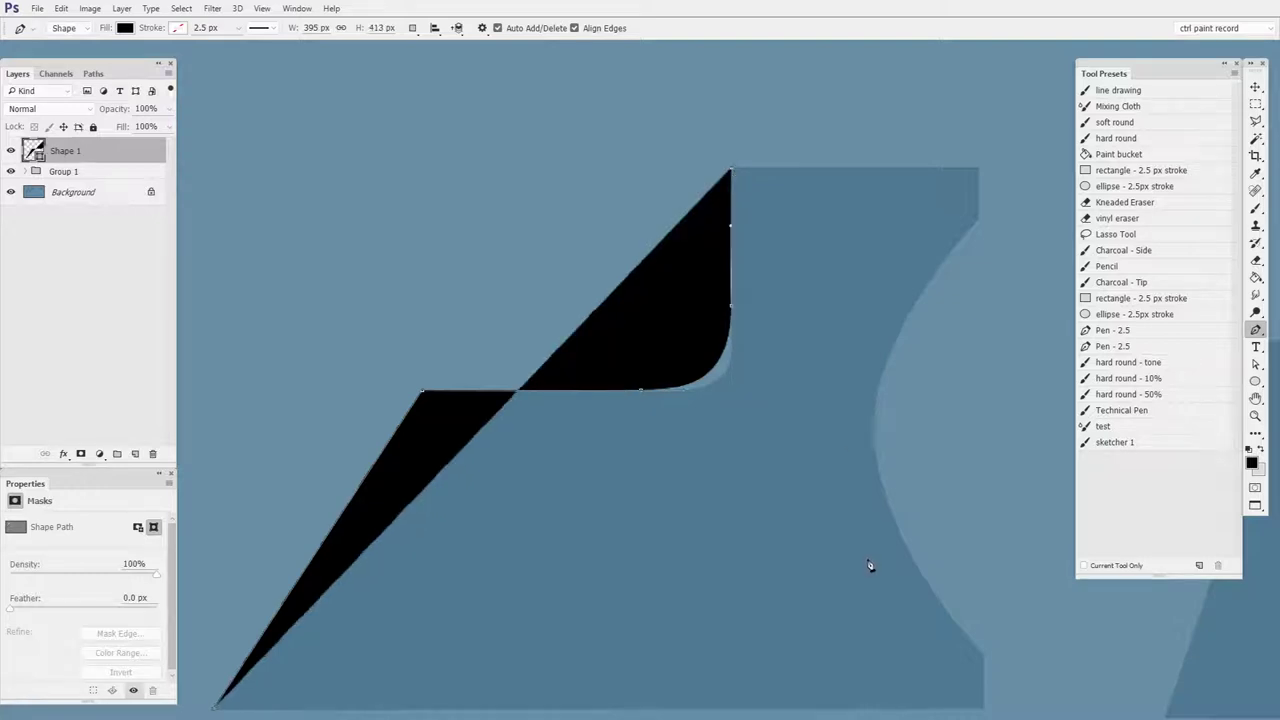
pyautogui.click(977, 171)
pyautogui.moveTo(981, 224); pyautogui.dragTo(793, 192)
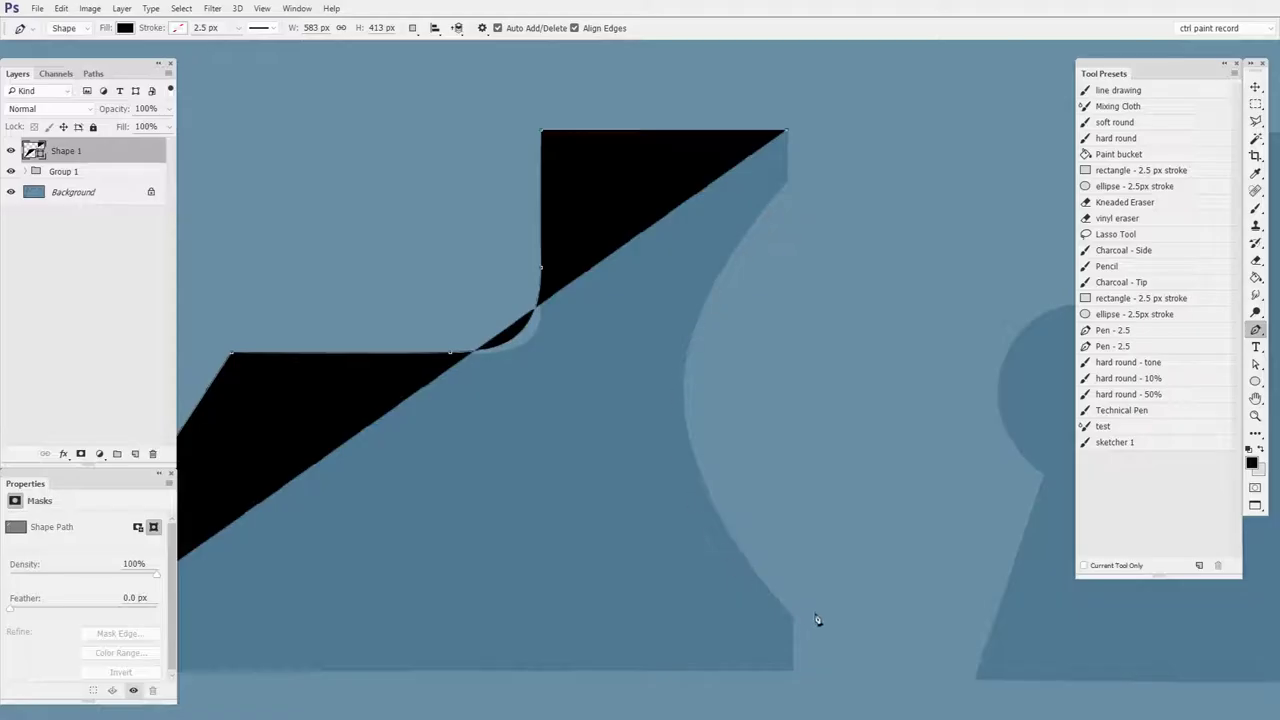
pyautogui.click(786, 207)
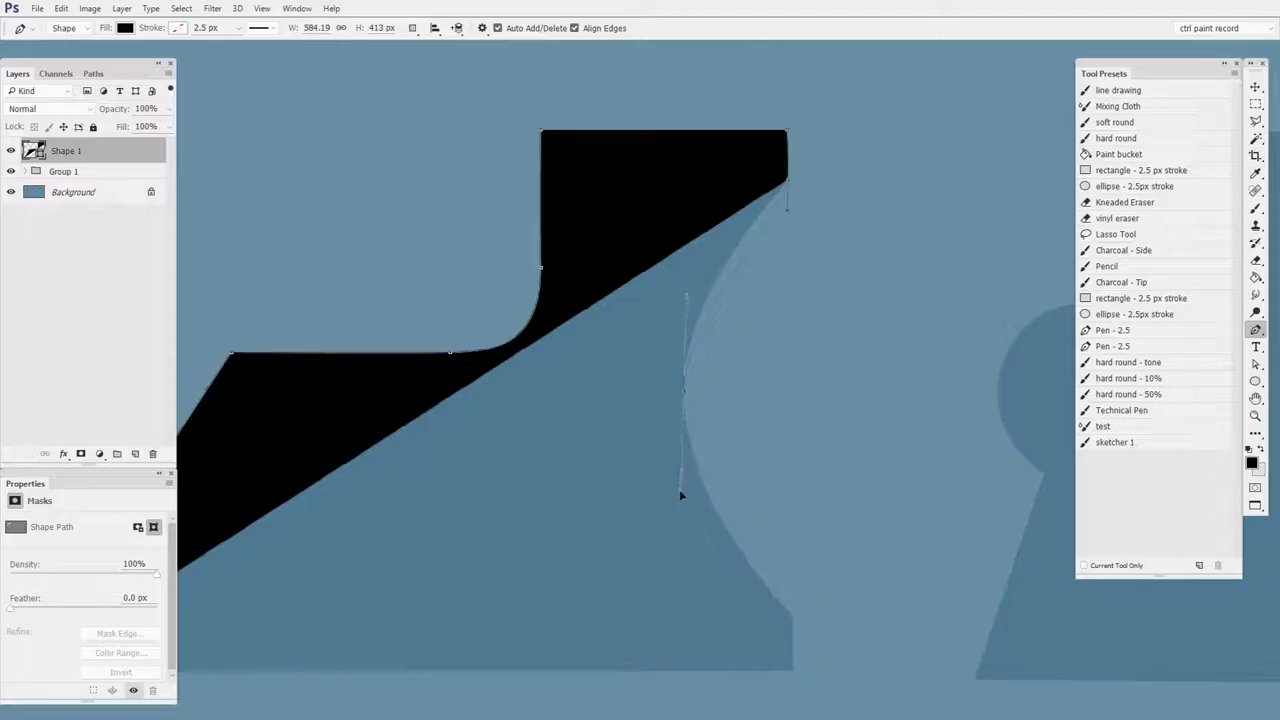
pyautogui.moveTo(682, 522); pyautogui.dragTo(681, 516)
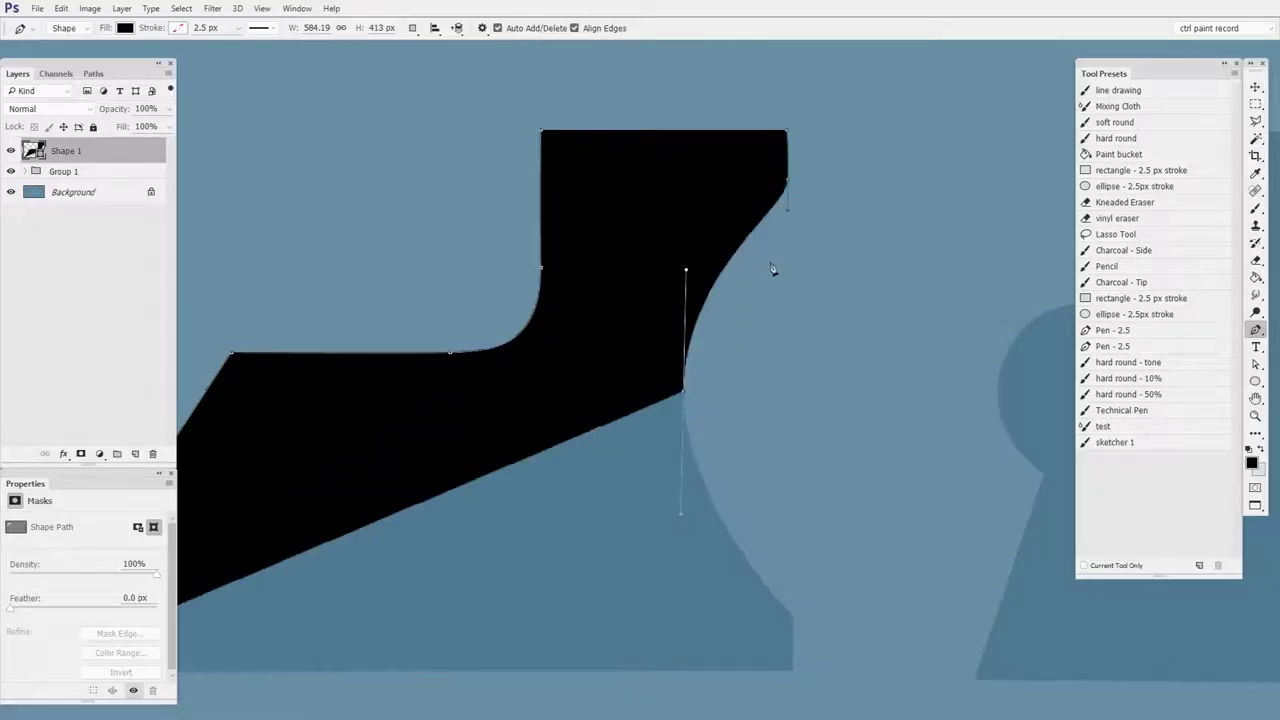
# Lower the shape layer's opacity to 46% and compare the traced edges with the template.
pyautogui.click(170, 108)
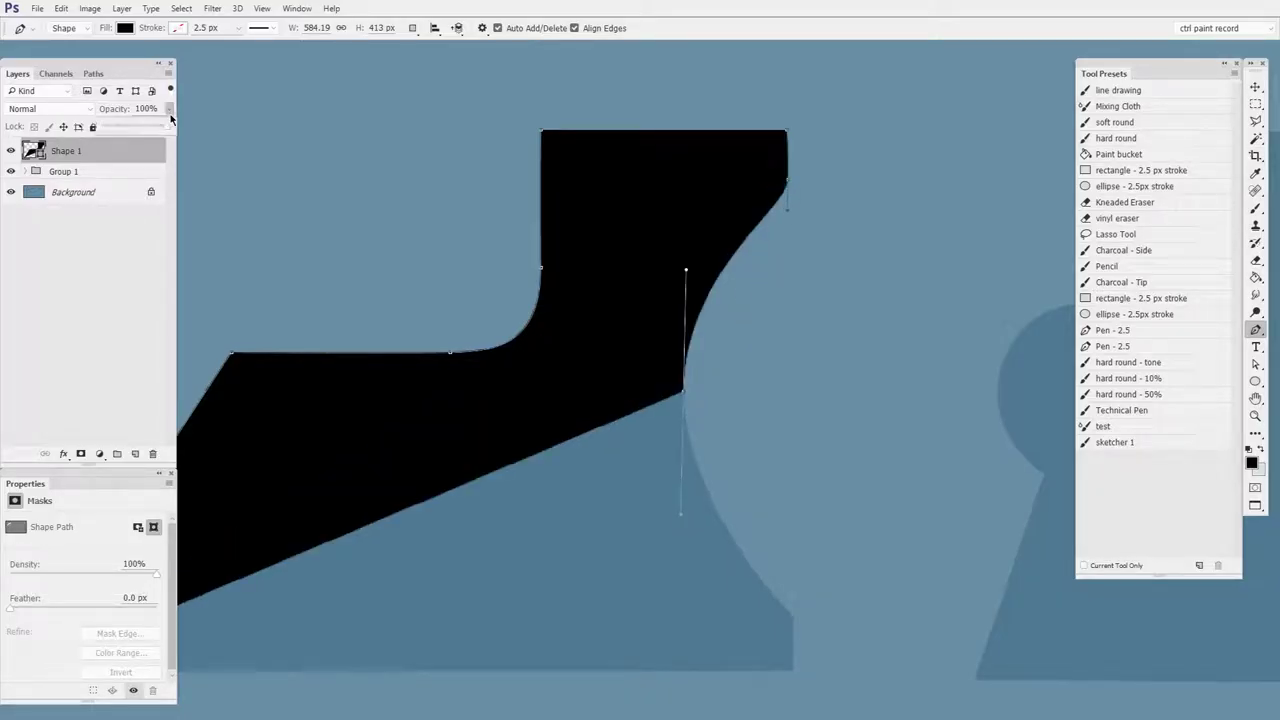
pyautogui.moveTo(168, 126); pyautogui.dragTo(134, 128)
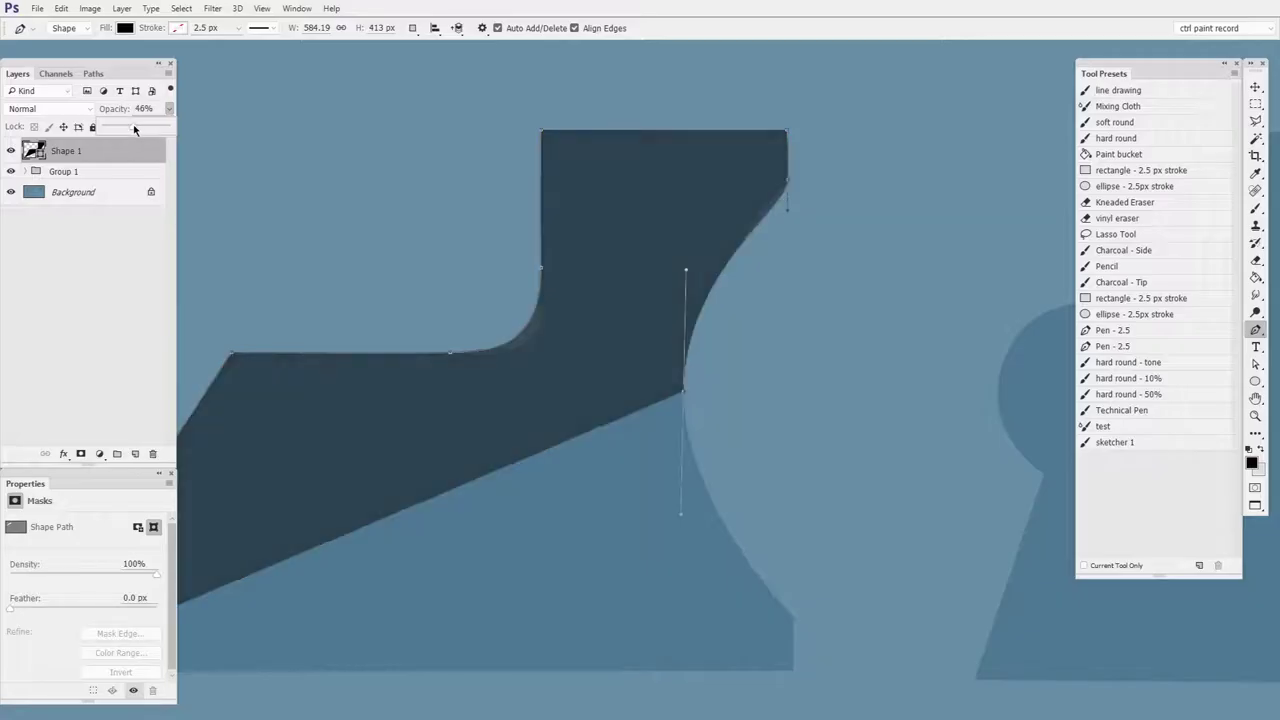
pyautogui.moveTo(809, 198); pyautogui.dragTo(888, 330)
pyautogui.moveTo(788, 288); pyautogui.dragTo(846, 249)
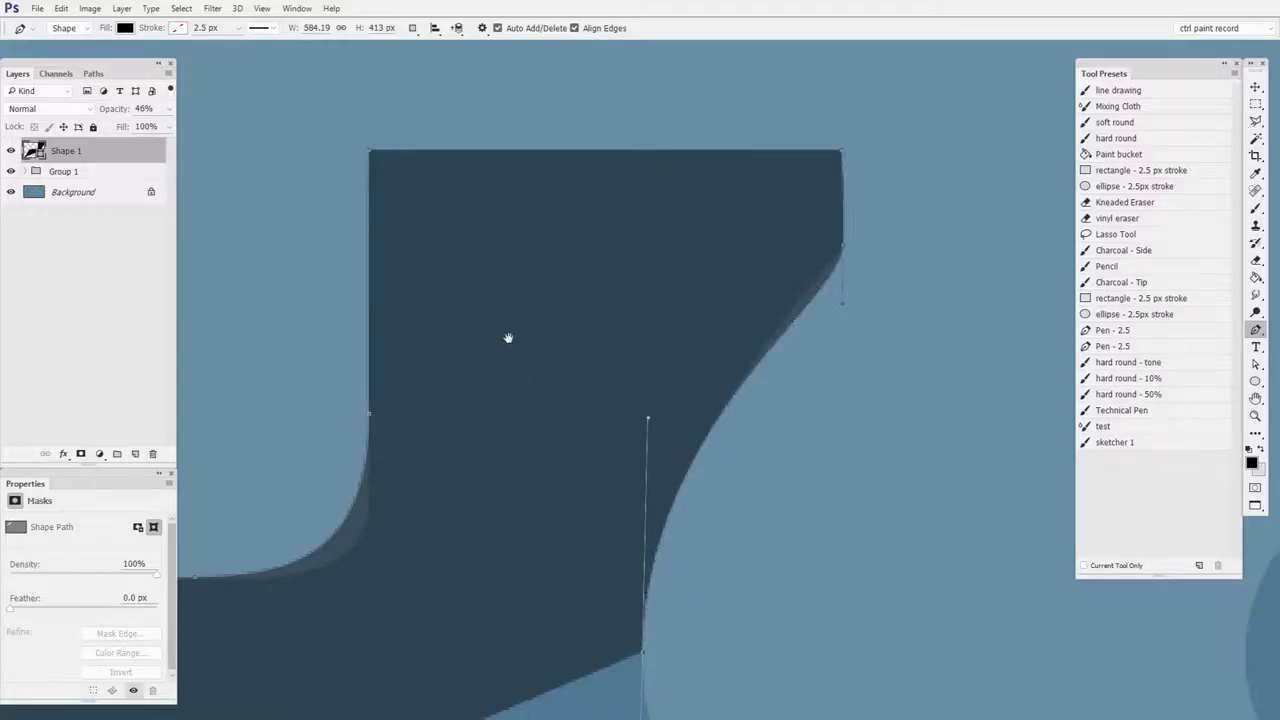
pyautogui.moveTo(509, 337); pyautogui.dragTo(694, 357)
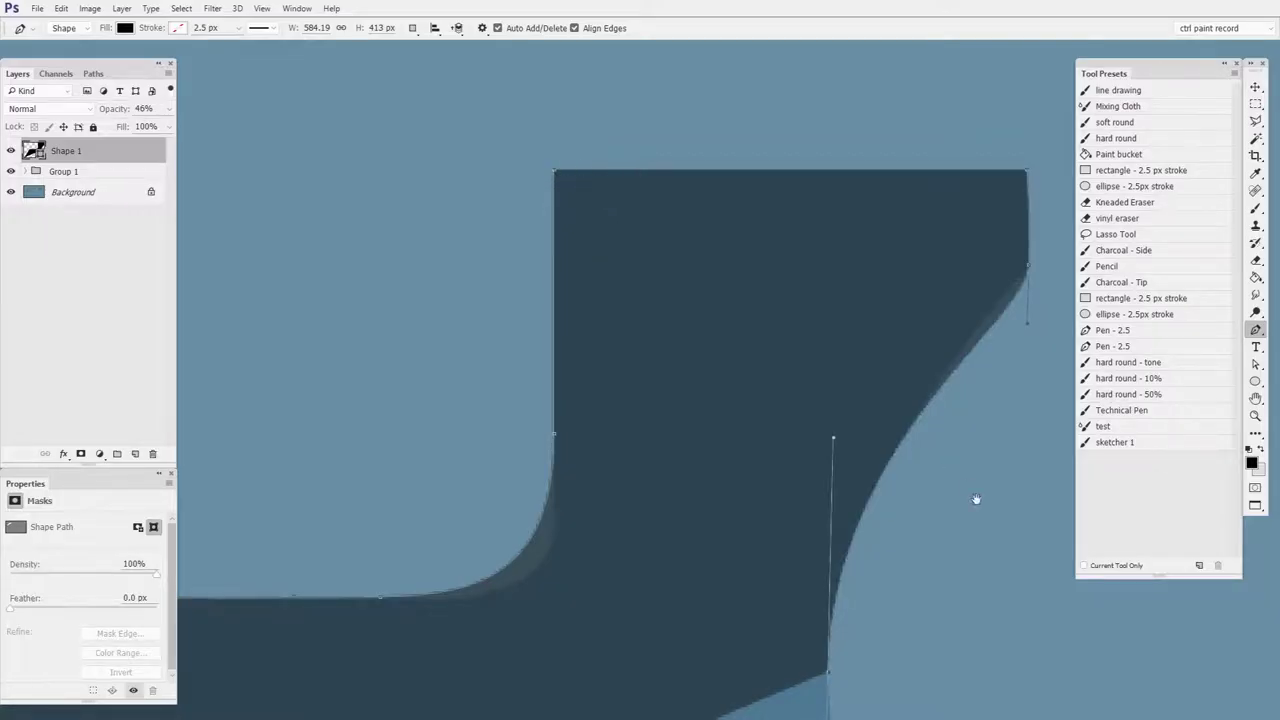
pyautogui.moveTo(977, 500); pyautogui.dragTo(833, 344)
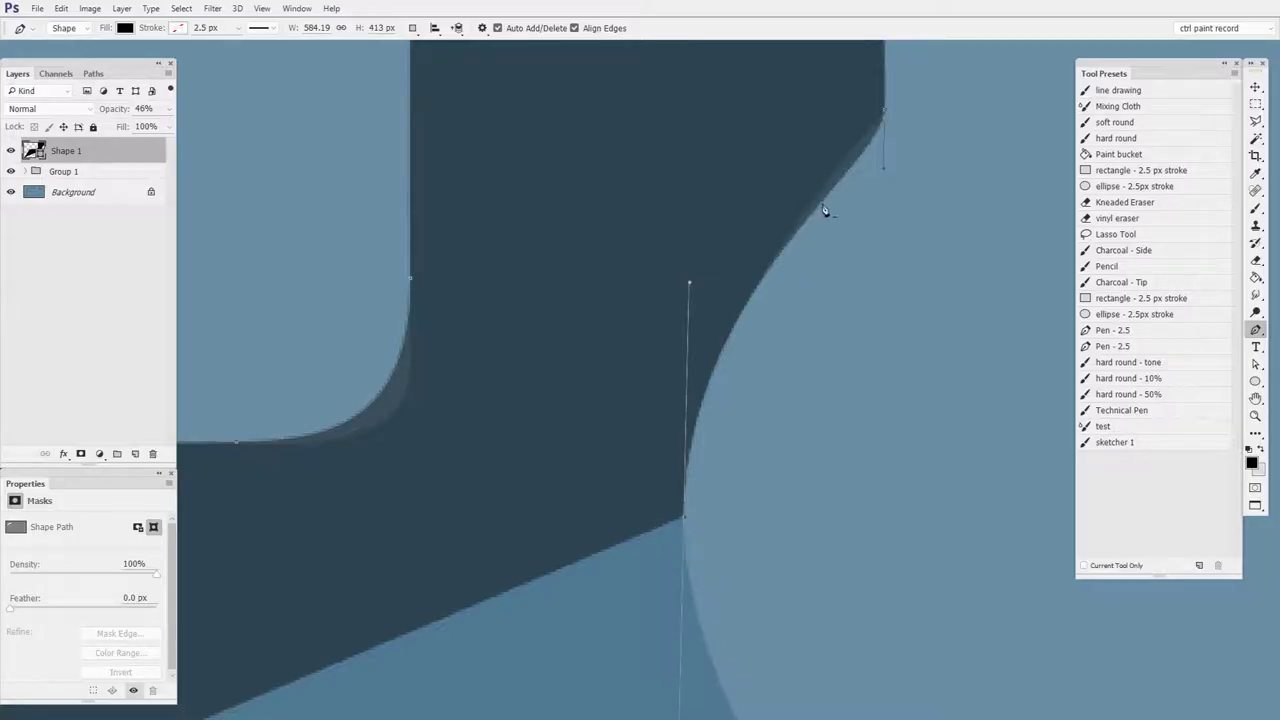
# Angle the upper-right anchor's lower handle along the template edge and adjust the midpoint's upper handle to fit the concave curve.
pyautogui.moveTo(886, 166); pyautogui.dragTo(857, 343)
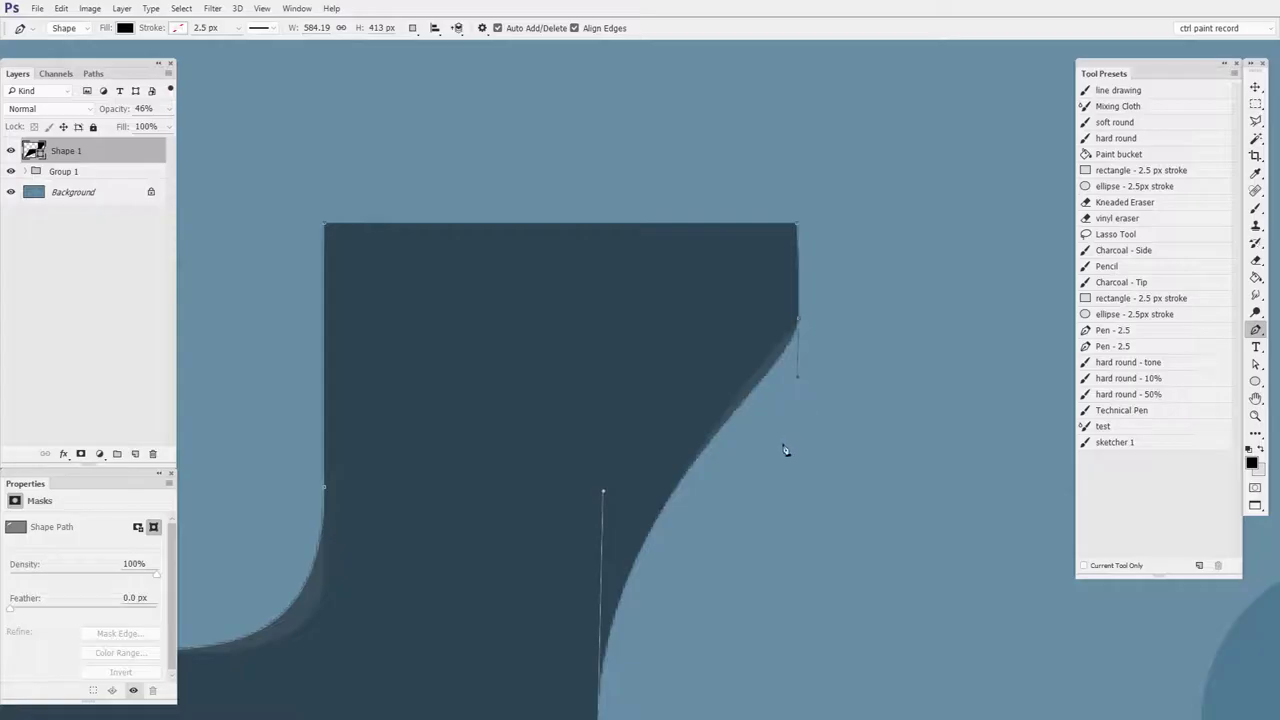
pyautogui.press('alt')
pyautogui.moveTo(798, 380); pyautogui.dragTo(772, 360)
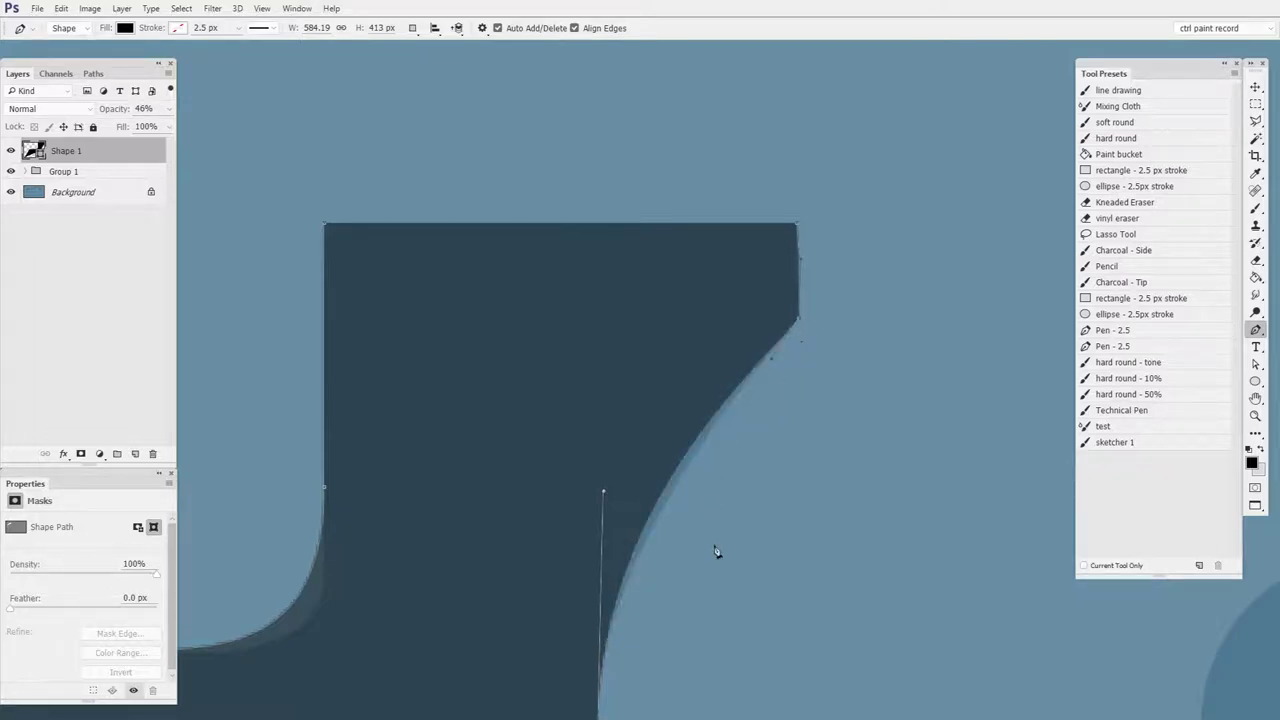
pyautogui.moveTo(706, 543); pyautogui.dragTo(777, 297)
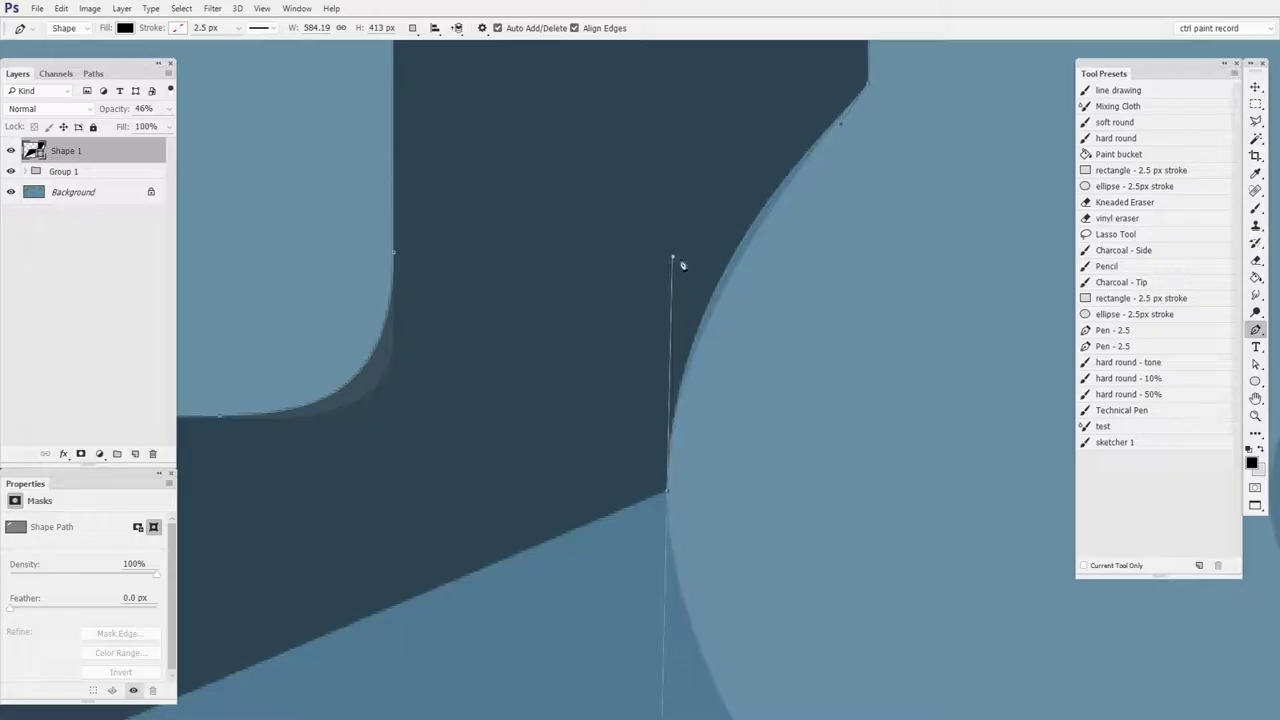
pyautogui.press('ctrl')
pyautogui.moveTo(673, 260); pyautogui.dragTo(681, 262)
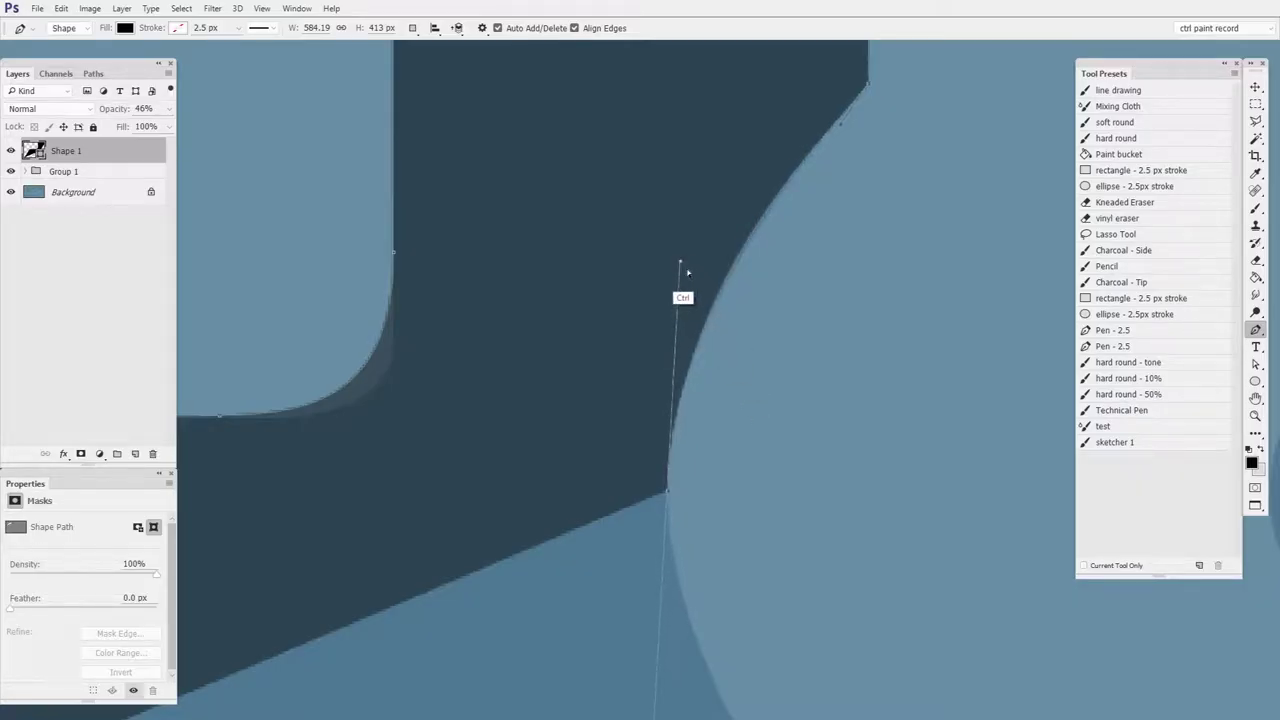
# Trace the lower half of the concave right side with a curve anchor where it meets the short vertical edge.
pyautogui.moveTo(782, 540); pyautogui.dragTo(746, 320)
pyautogui.hotkey('ctrl', 'space')
pyautogui.moveTo(783, 363); pyautogui.dragTo(746, 392)
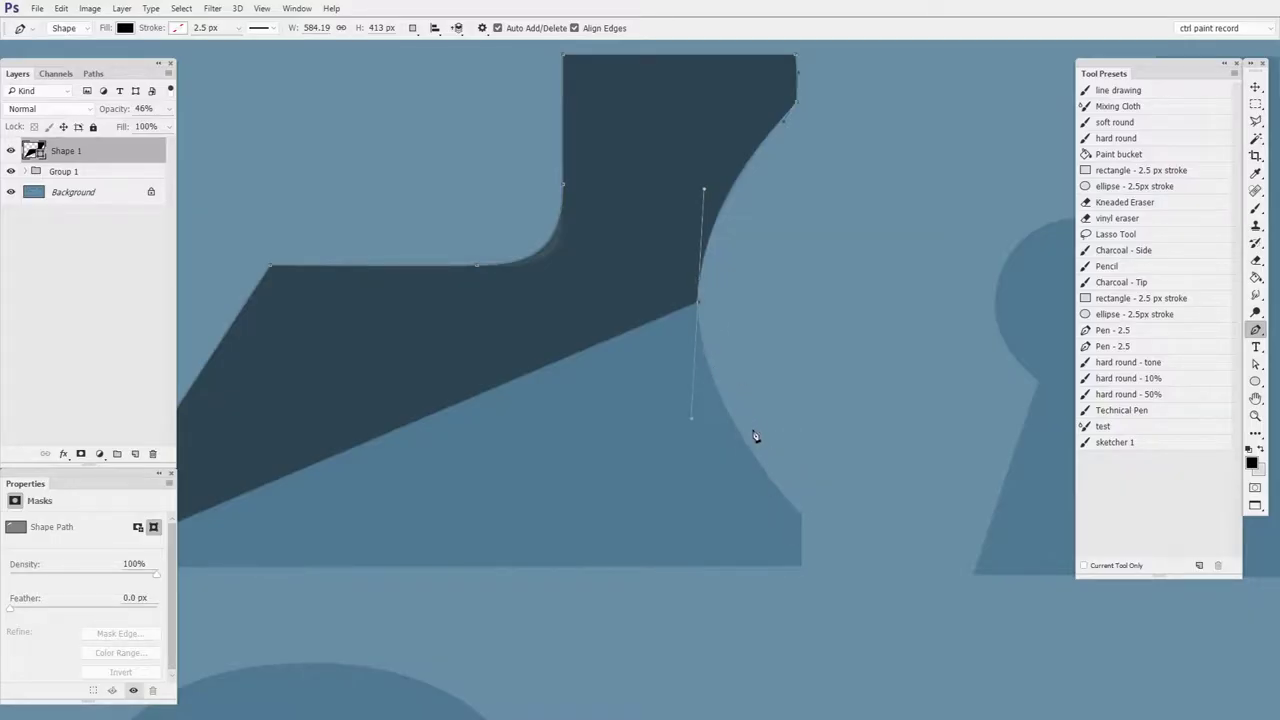
pyautogui.click(802, 519)
pyautogui.click(815, 535)
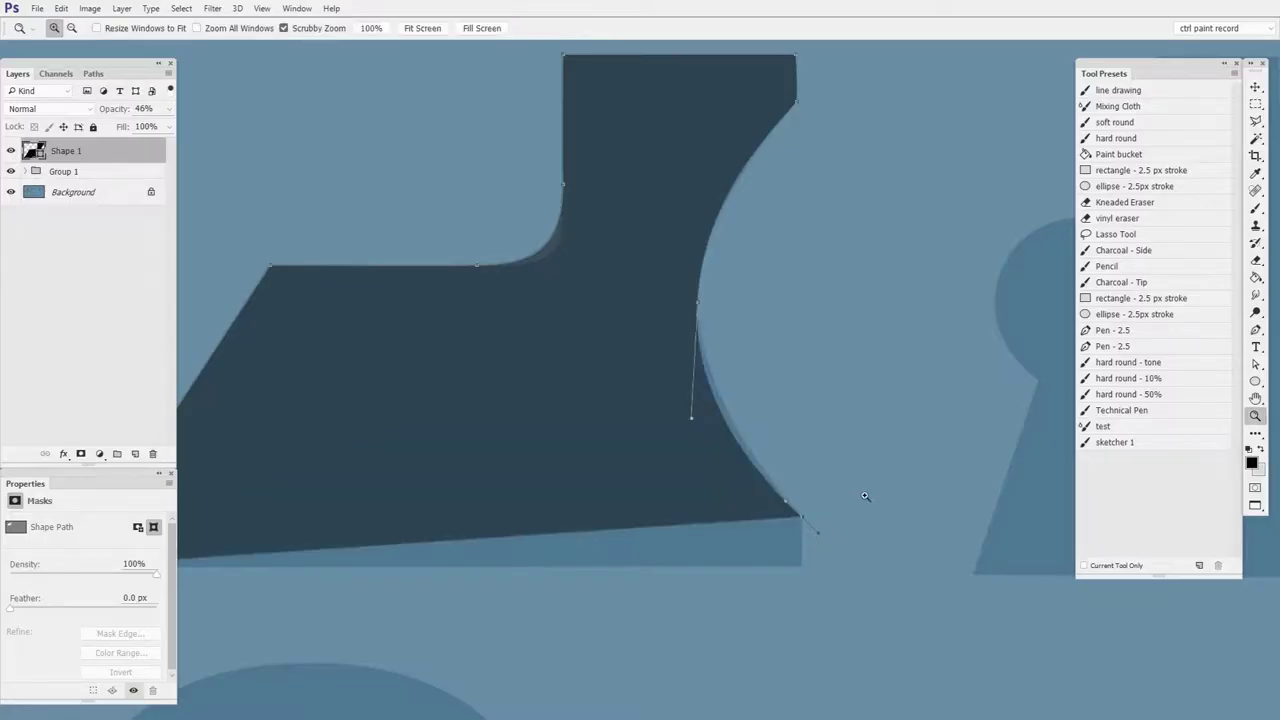
pyautogui.keyDown('ctrl'); pyautogui.click(866, 500); pyautogui.keyUp('ctrl')
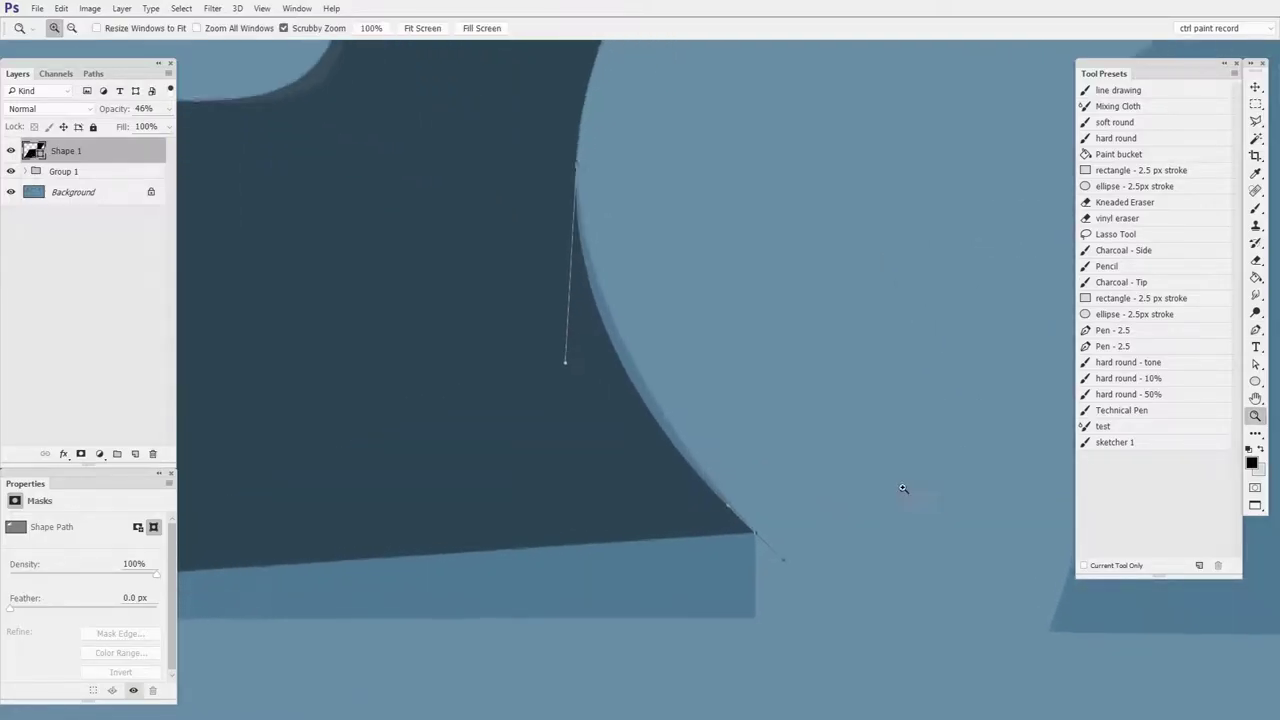
# Place the lower-right corner anchor and redirect the outgoing handle of the anchor above it downward to straighten the short right edge.
pyautogui.click(755, 622)
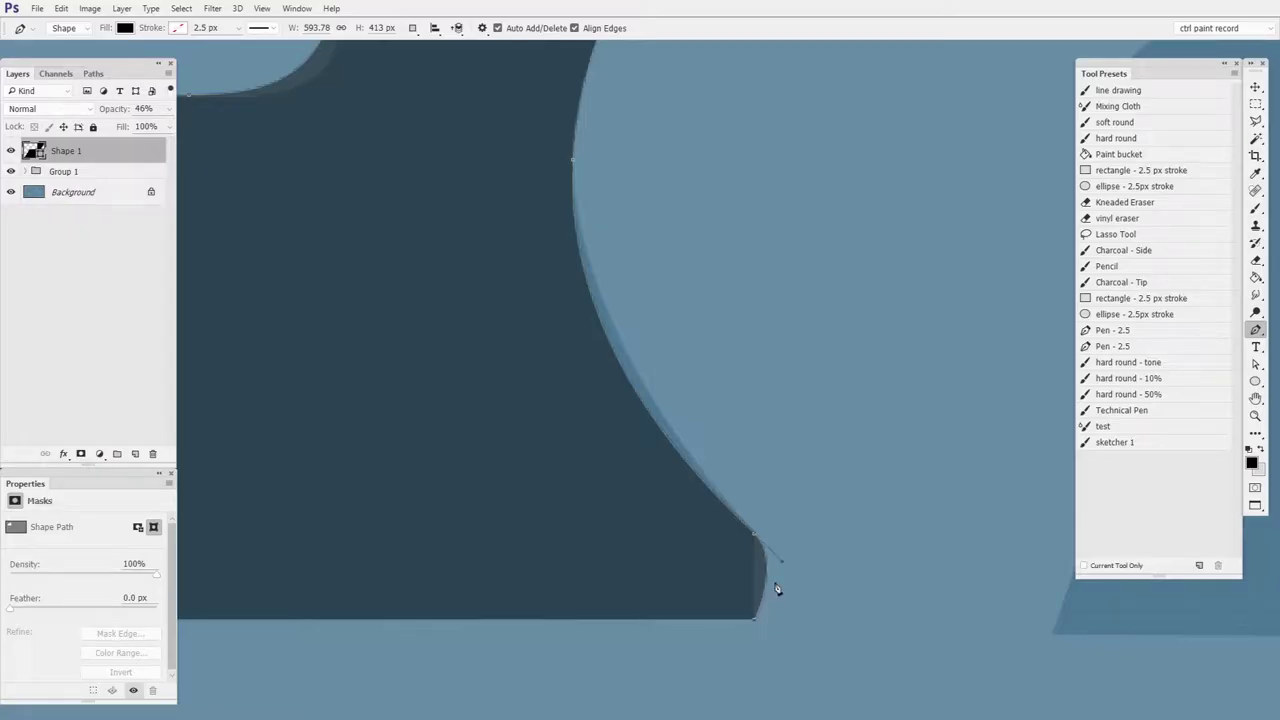
pyautogui.moveTo(810, 332); pyautogui.dragTo(848, 291)
pyautogui.press('alt')
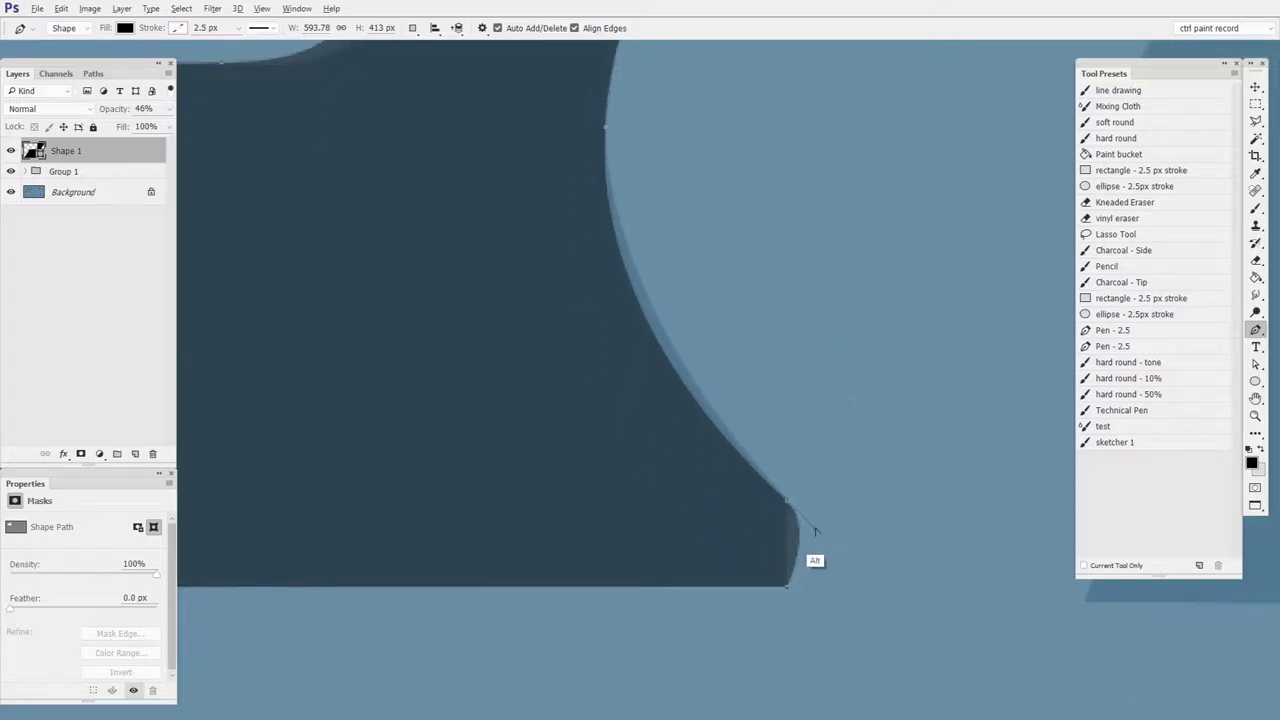
pyautogui.moveTo(815, 533); pyautogui.dragTo(787, 545)
# Remove the midpoint anchor from the concave right side and adjust the upper and lower end anchors' handles to fit the template curve.
pyautogui.press('ctrl')
pyautogui.keyDown('ctrl'); pyautogui.click(611, 146); pyautogui.keyUp('ctrl')
pyautogui.moveTo(729, 271); pyautogui.dragTo(688, 383)
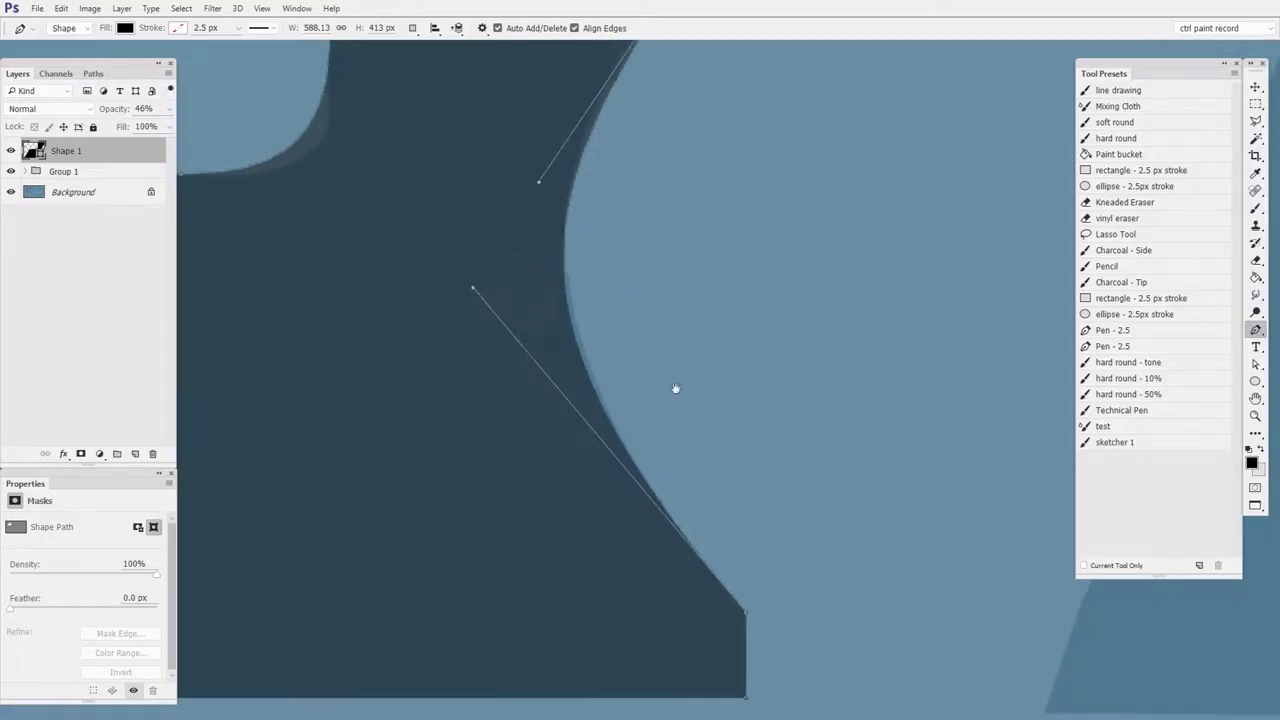
pyautogui.moveTo(474, 290); pyautogui.dragTo(484, 294)
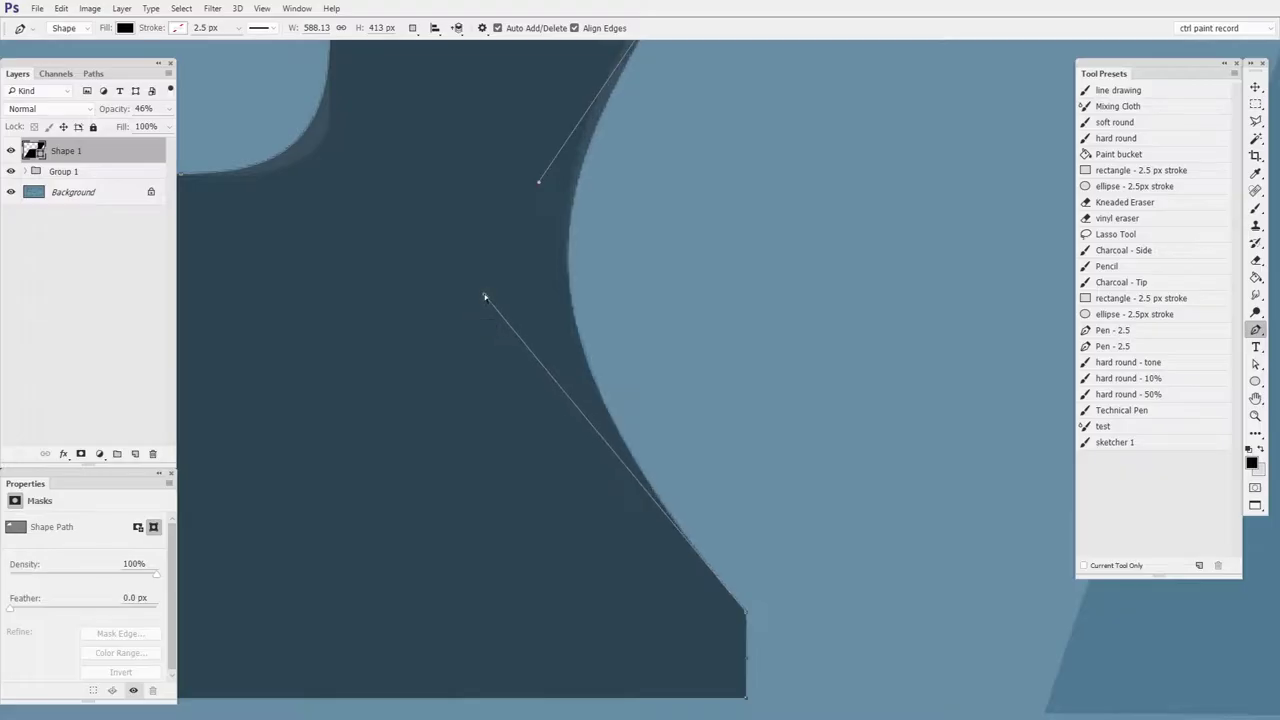
pyautogui.moveTo(666, 195); pyautogui.dragTo(674, 377)
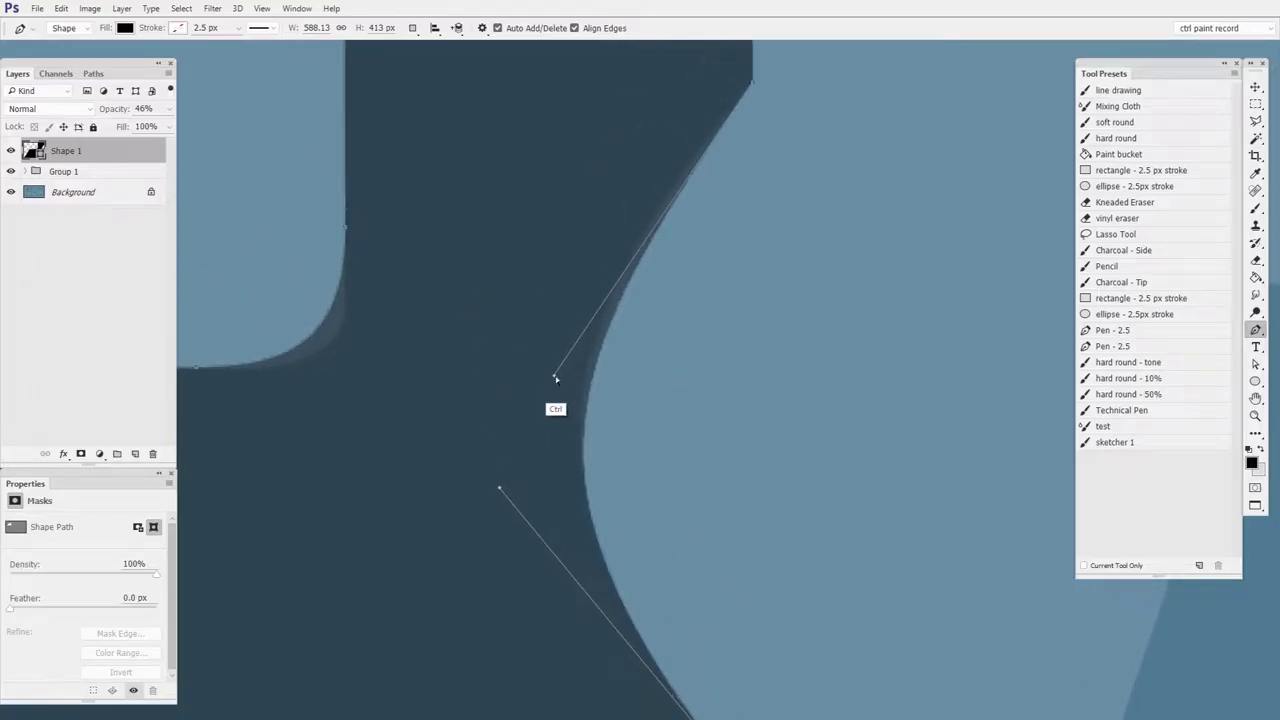
pyautogui.moveTo(554, 372); pyautogui.dragTo(552, 334)
pyautogui.moveTo(715, 571); pyautogui.dragTo(772, 468)
pyautogui.press('z')
pyautogui.keyDown('alt'); pyautogui.click(802, 450); pyautogui.keyUp('alt')
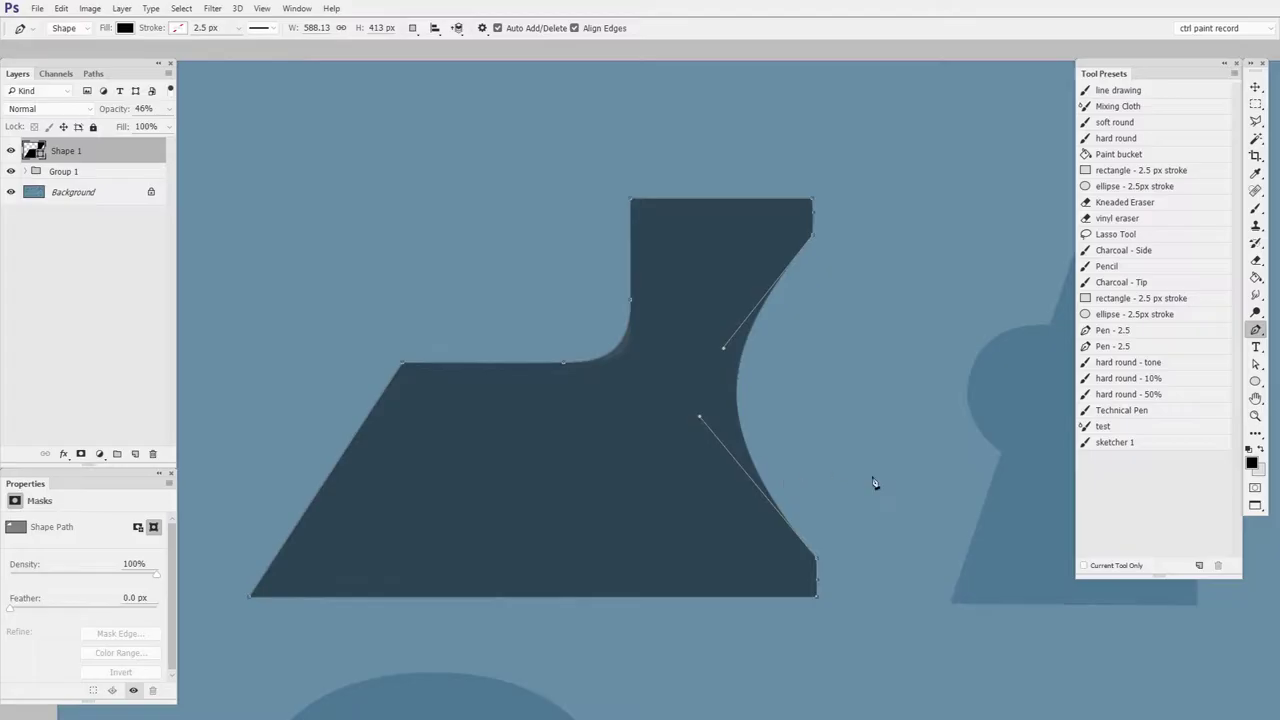
# Select the curve anchor on the upright's vertical edge at the rounded inner corner and extend its lower handle straight down.
pyautogui.moveTo(865, 520); pyautogui.dragTo(939, 362)
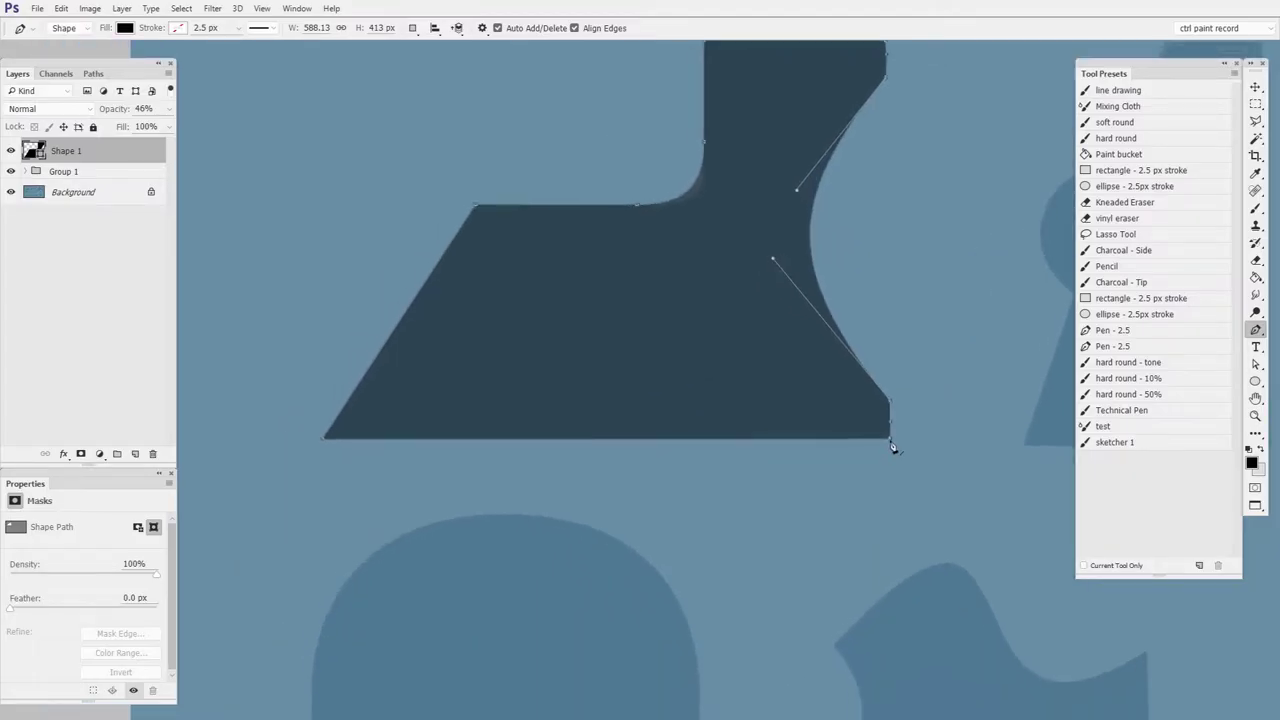
pyautogui.click(891, 440)
pyautogui.moveTo(811, 531); pyautogui.dragTo(770, 670)
pyautogui.hotkey('ctrl', 'space')
pyautogui.moveTo(680, 317); pyautogui.dragTo(663, 253)
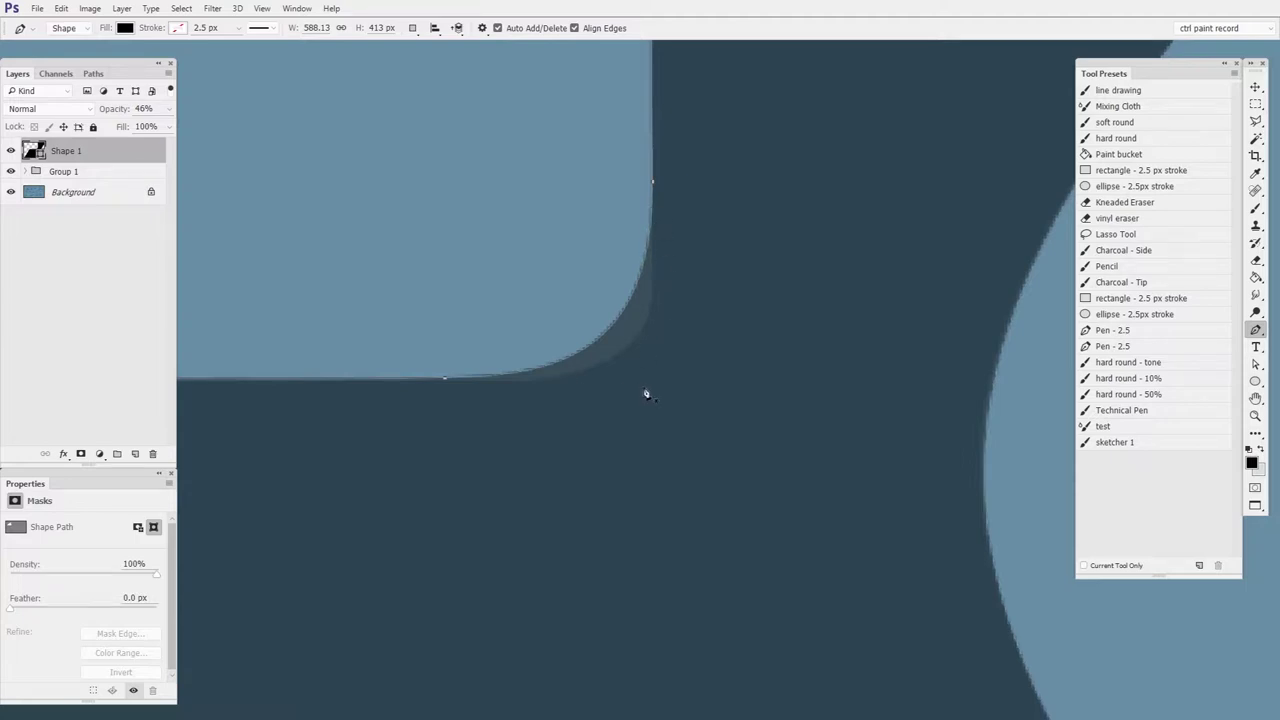
pyautogui.press('ctrl')
pyautogui.keyDown('ctrl'); pyautogui.click(652, 184); pyautogui.keyUp('ctrl')
pyautogui.moveTo(654, 369); pyautogui.dragTo(652, 422)
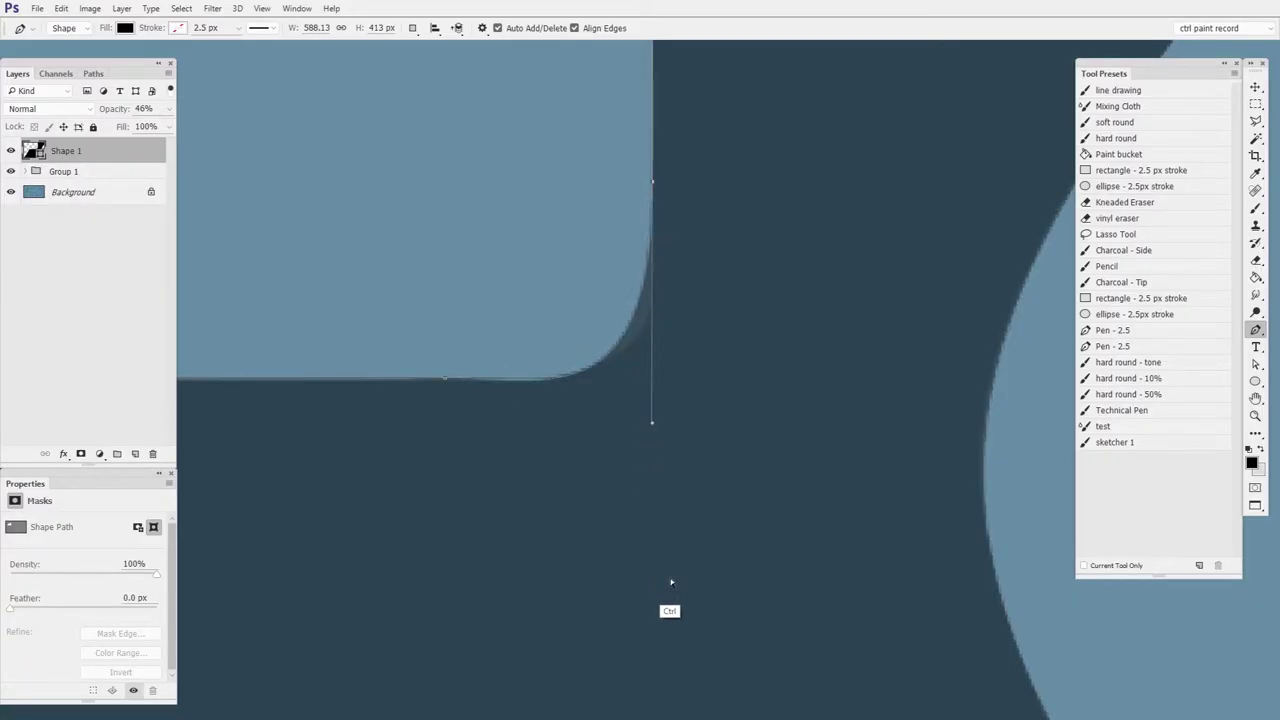
# Move the vertical edge's curve anchor down toward the rounded inner corner and shorten its lower handle to follow the template.
pyautogui.moveTo(652, 182); pyautogui.dragTo(653, 238)
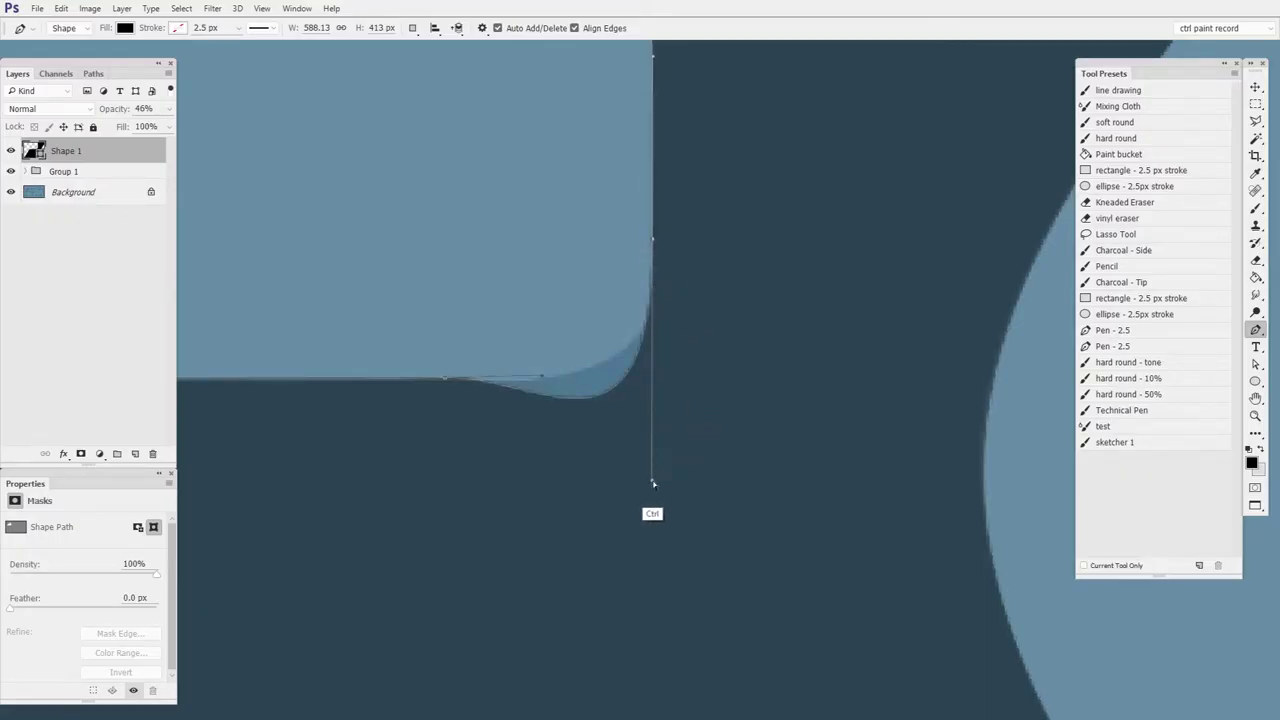
pyautogui.moveTo(652, 482); pyautogui.dragTo(650, 404)
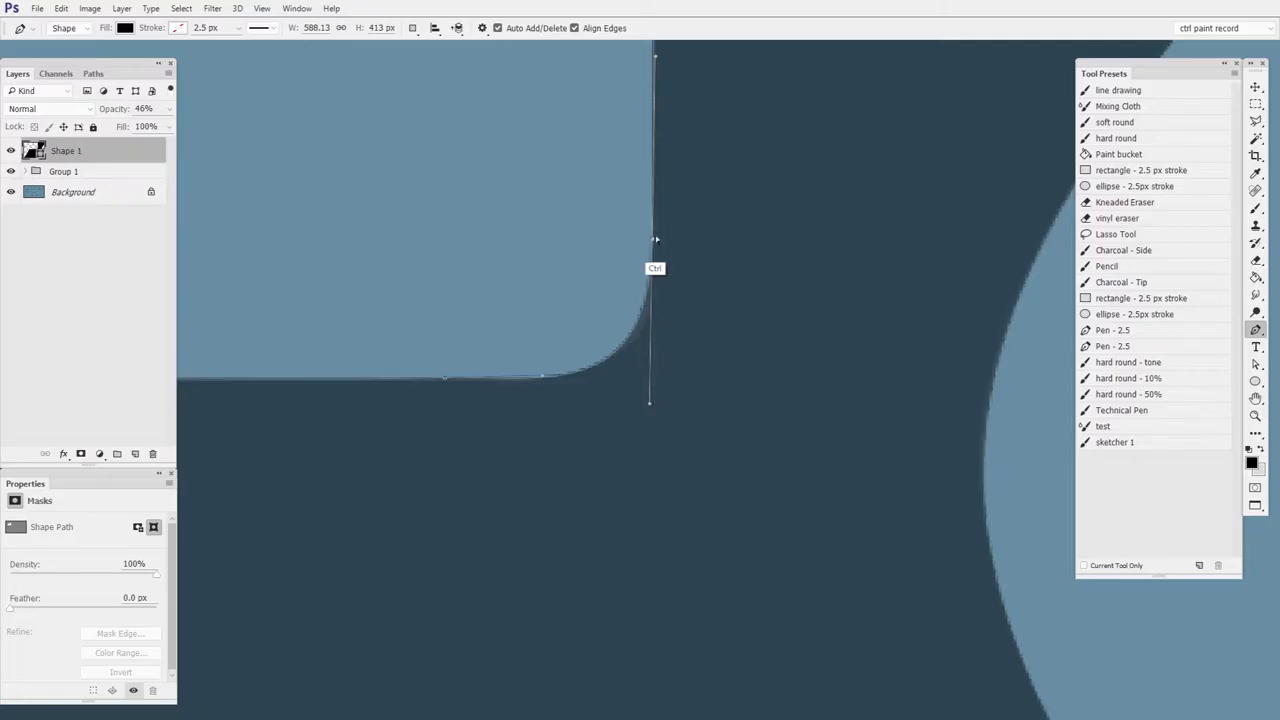
pyautogui.moveTo(652, 238); pyautogui.dragTo(652, 279)
pyautogui.moveTo(650, 452); pyautogui.dragTo(645, 408)
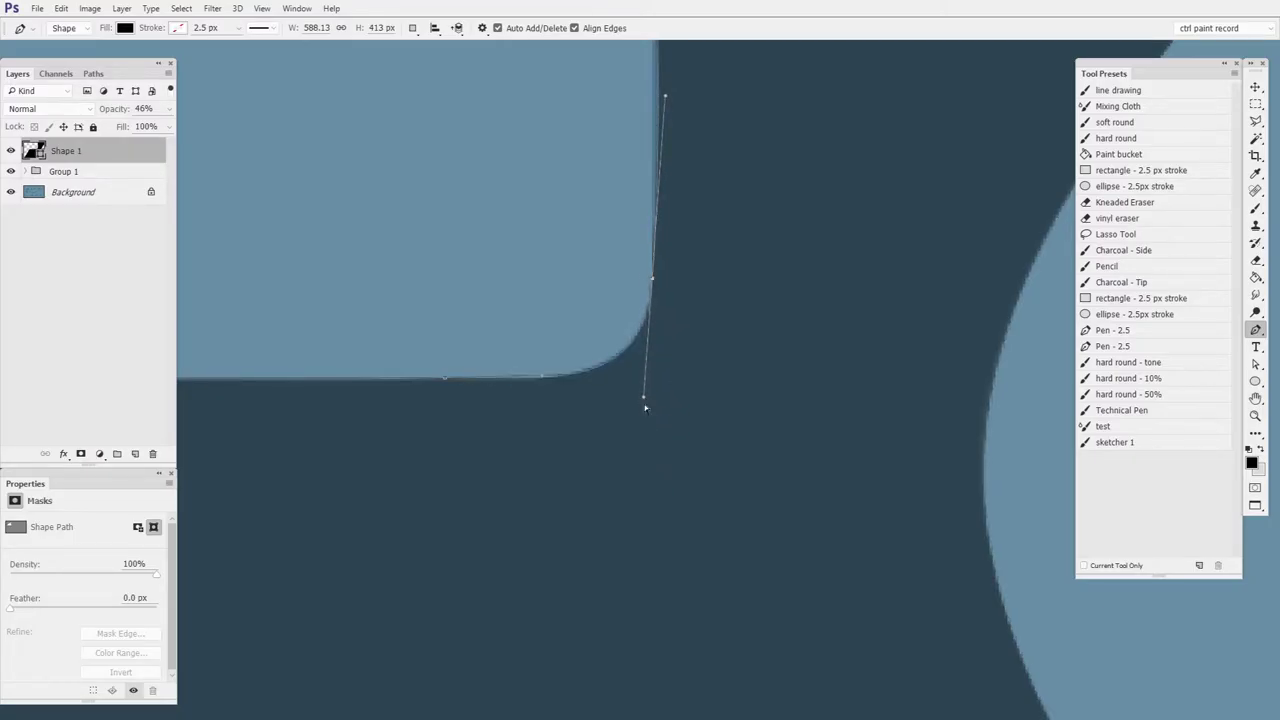
pyautogui.moveTo(700, 360); pyautogui.dragTo(666, 546)
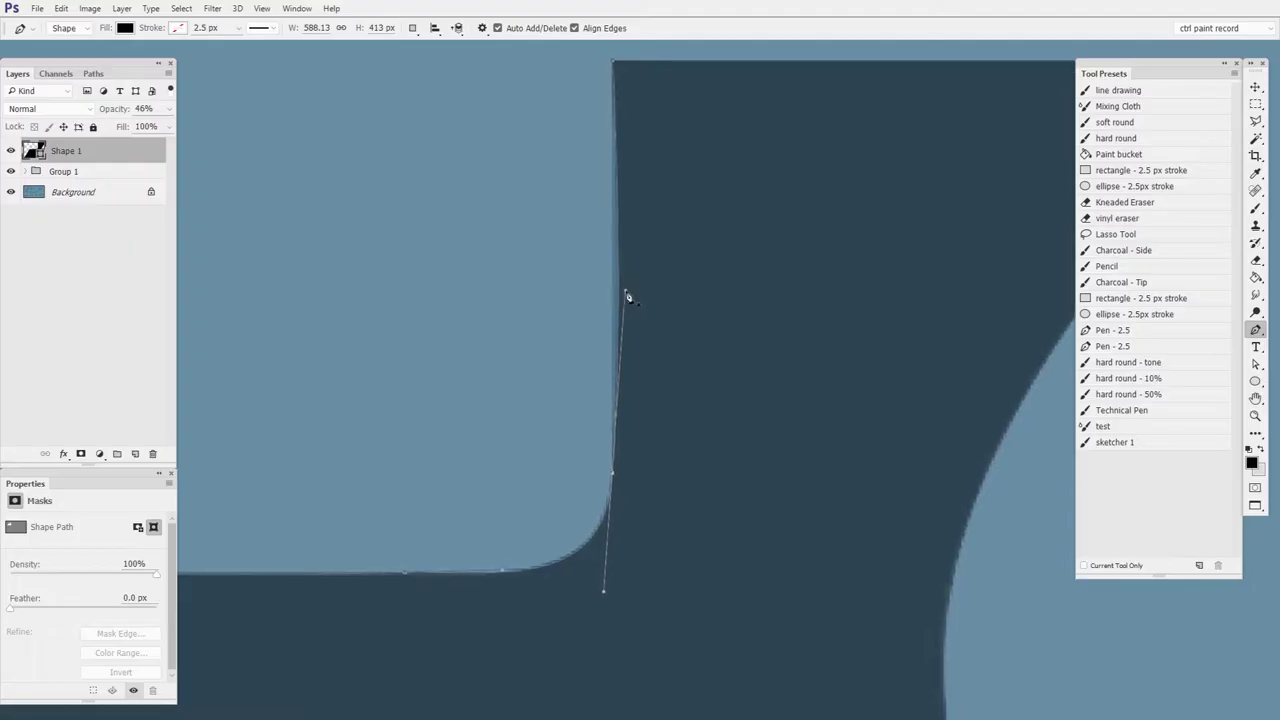
pyautogui.moveTo(538, 710); pyautogui.dragTo(623, 571)
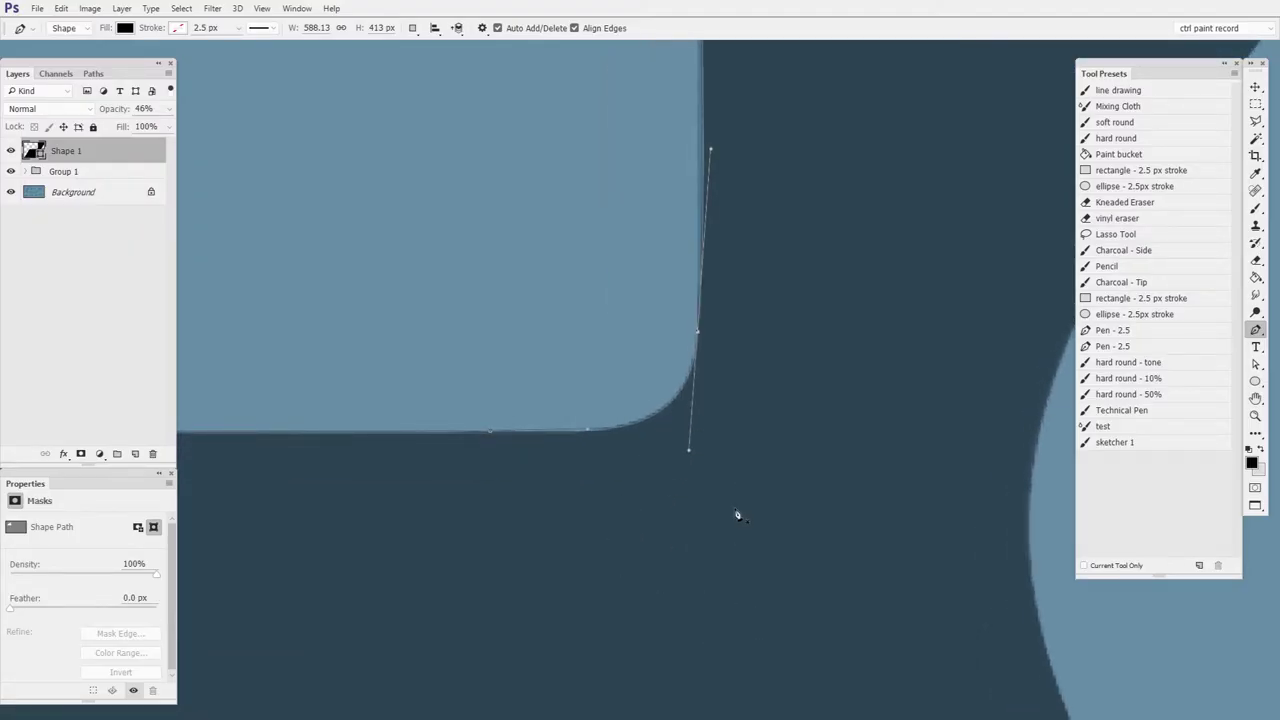
pyautogui.moveTo(830, 386); pyautogui.dragTo(786, 403)
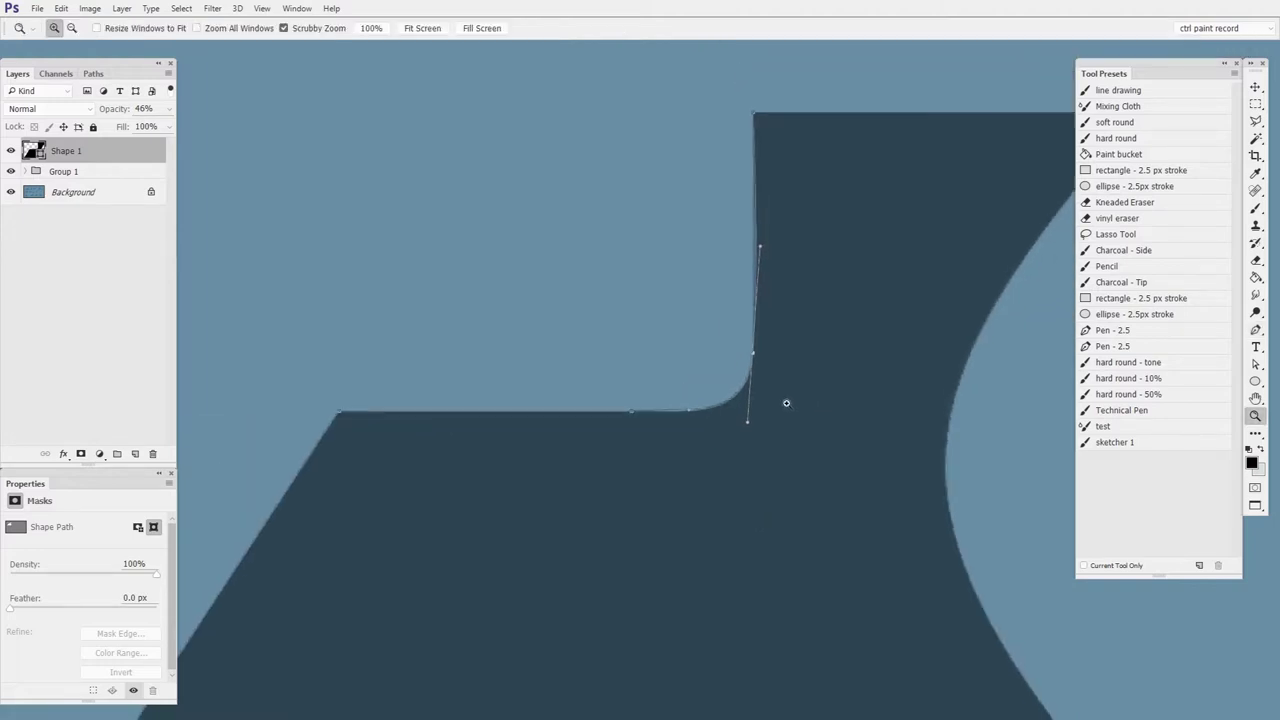
# Align the curve anchor's handles with the upright's vertical edge, refine the rounded inner corner, and review the whole traced shape without its path.
pyautogui.moveTo(768, 297); pyautogui.dragTo(711, 357)
pyautogui.moveTo(702, 309); pyautogui.dragTo(698, 305)
pyautogui.press('ctrl')
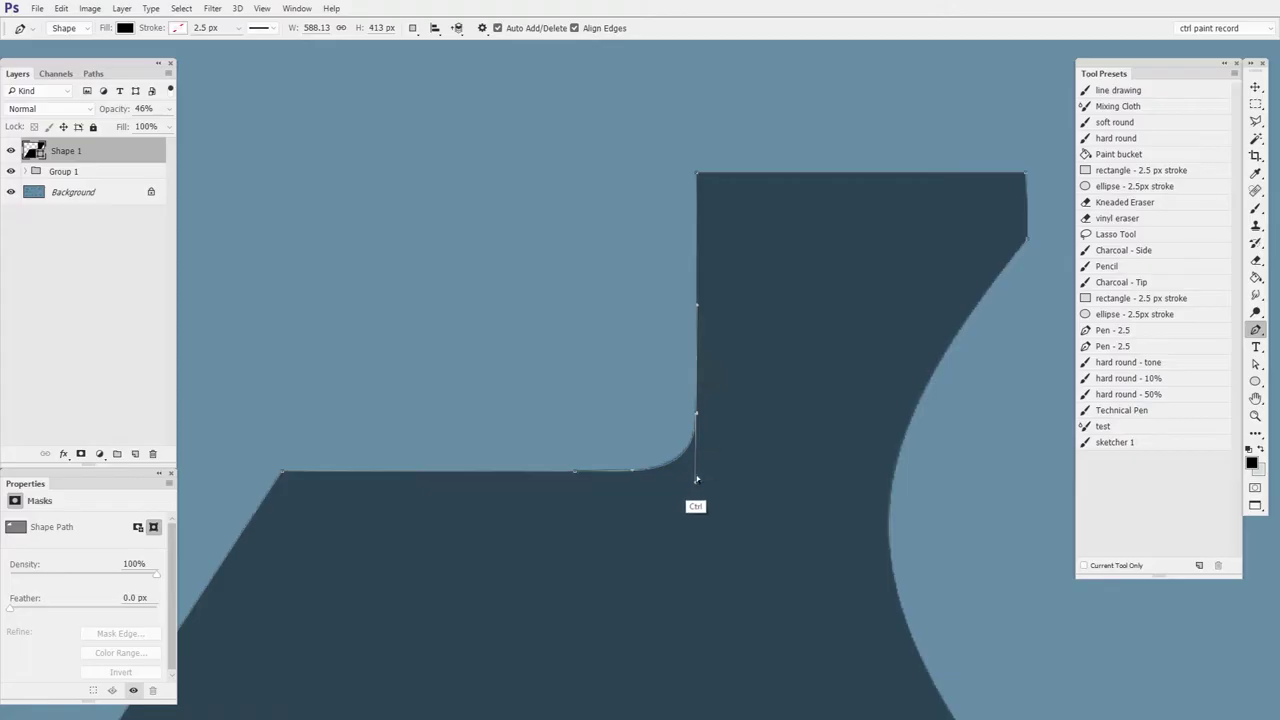
pyautogui.moveTo(697, 478); pyautogui.dragTo(770, 312)
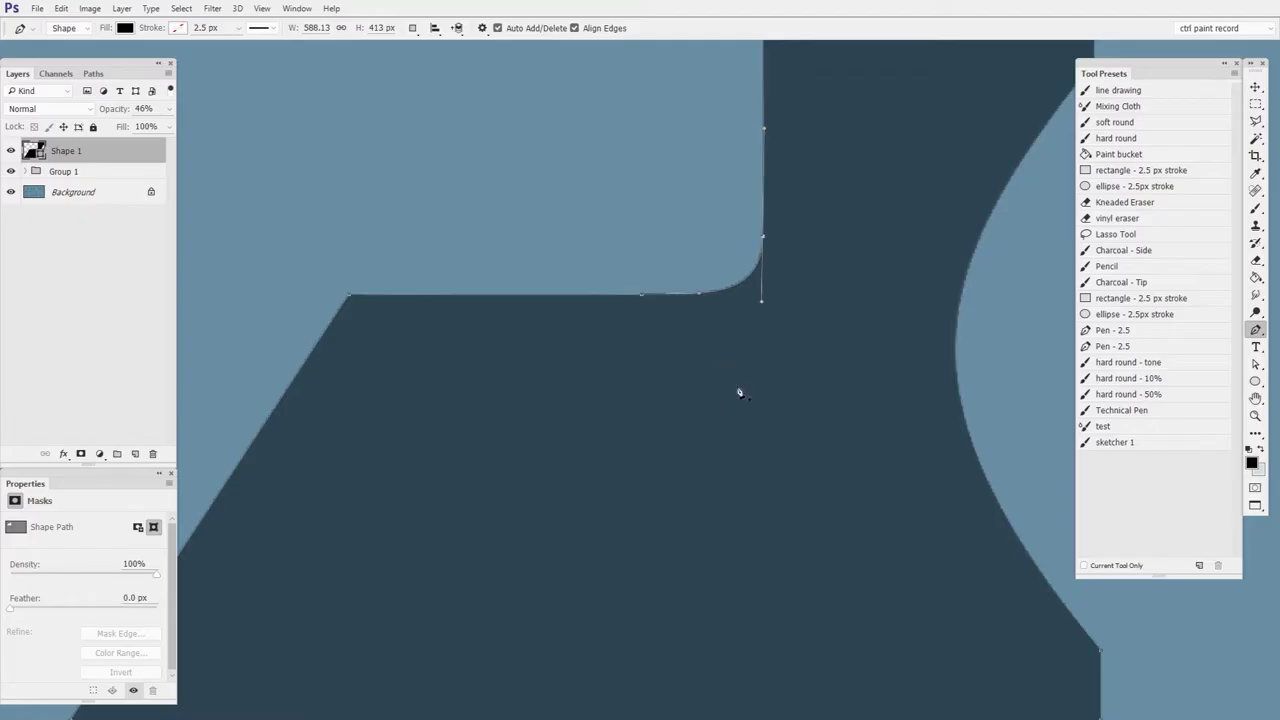
pyautogui.moveTo(565, 518); pyautogui.dragTo(425, 525)
pyautogui.press('ctrl')
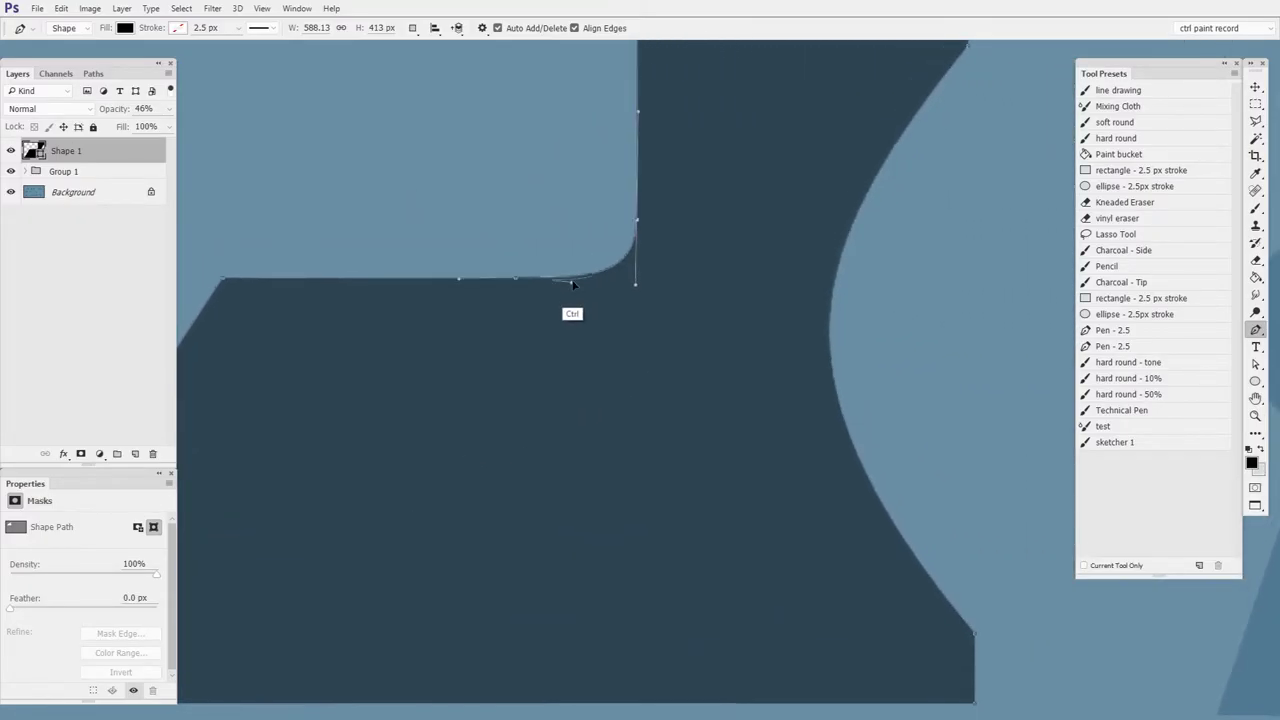
pyautogui.press('z')
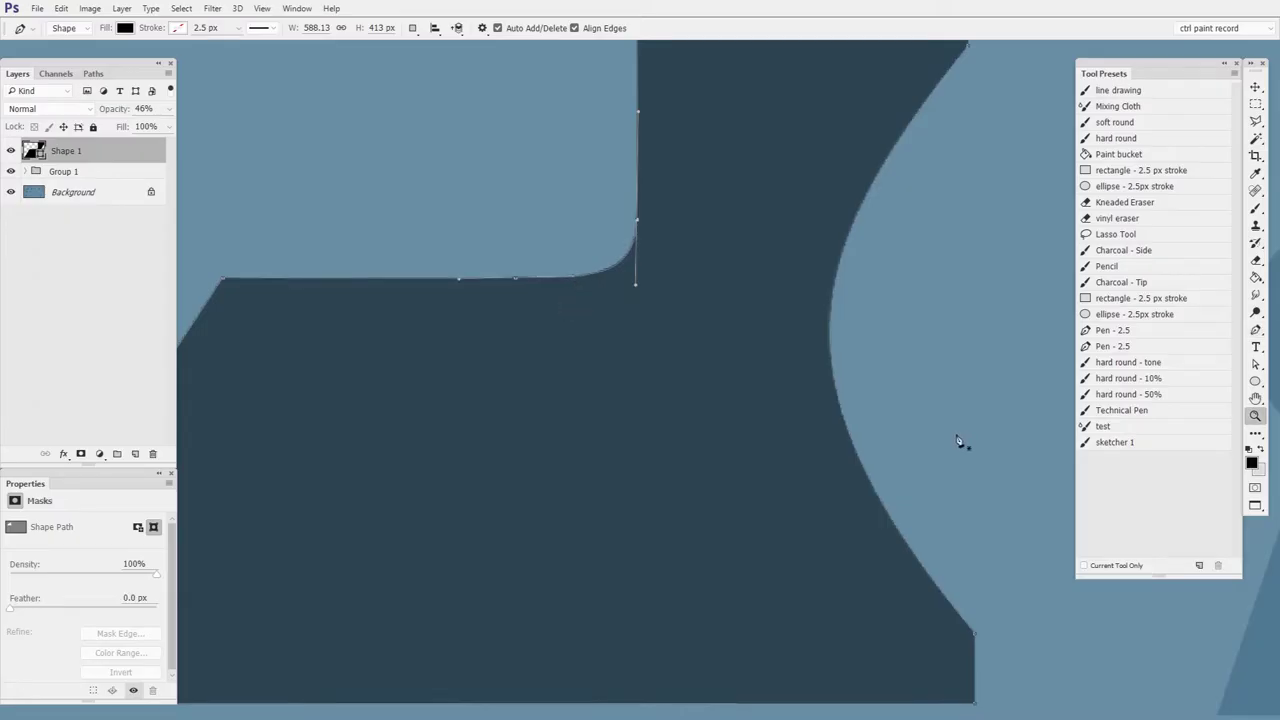
pyautogui.moveTo(958, 439); pyautogui.dragTo(666, 432)
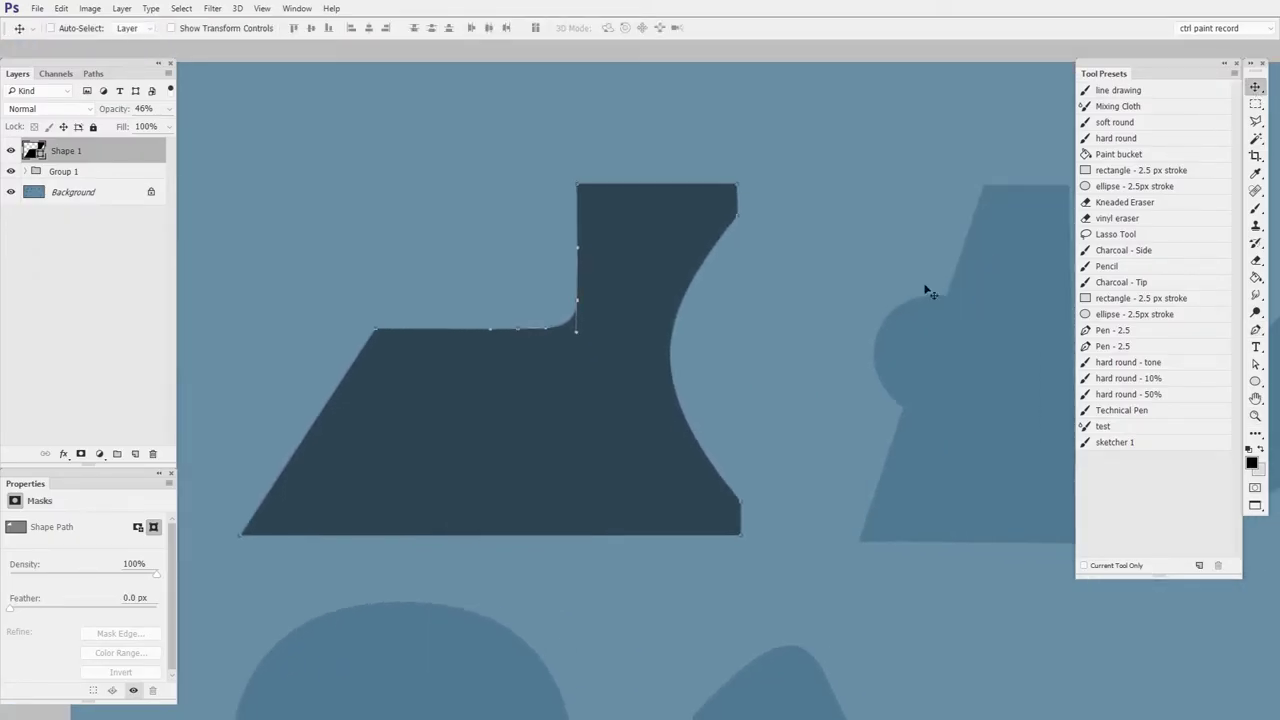
pyautogui.press('v')
pyautogui.moveTo(836, 505); pyautogui.dragTo(480, 406)
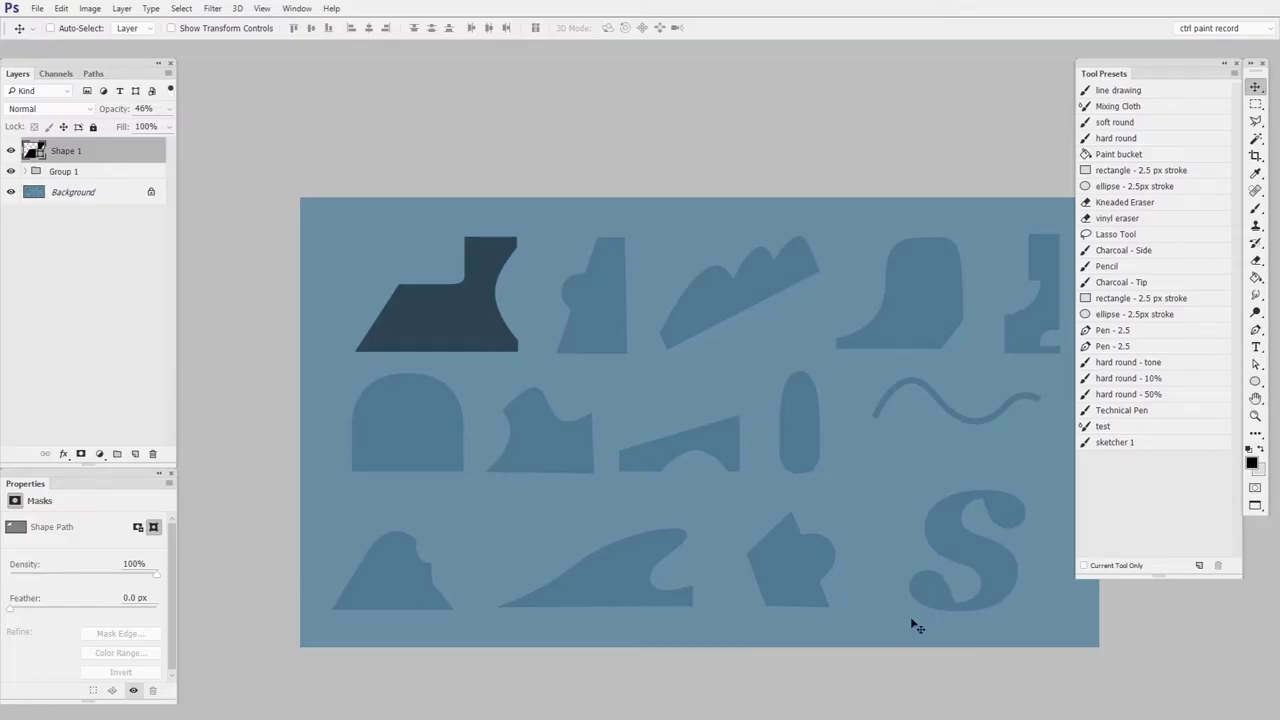
# Draw a freehand practice shape above the middle row with three corner anchors and two curve anchors, and angle the top curve anchor's right handle upward.
pyautogui.click(1254, 332)
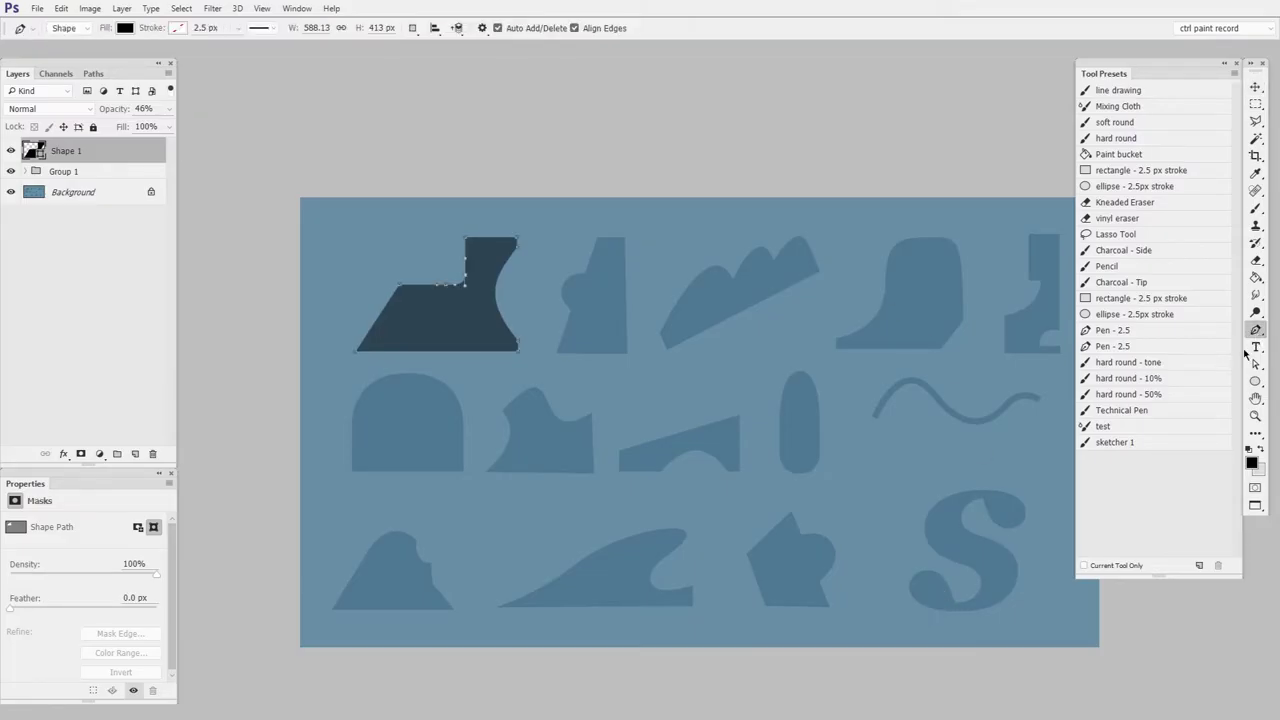
pyautogui.click(639, 389)
pyautogui.click(674, 370)
pyautogui.click(695, 405)
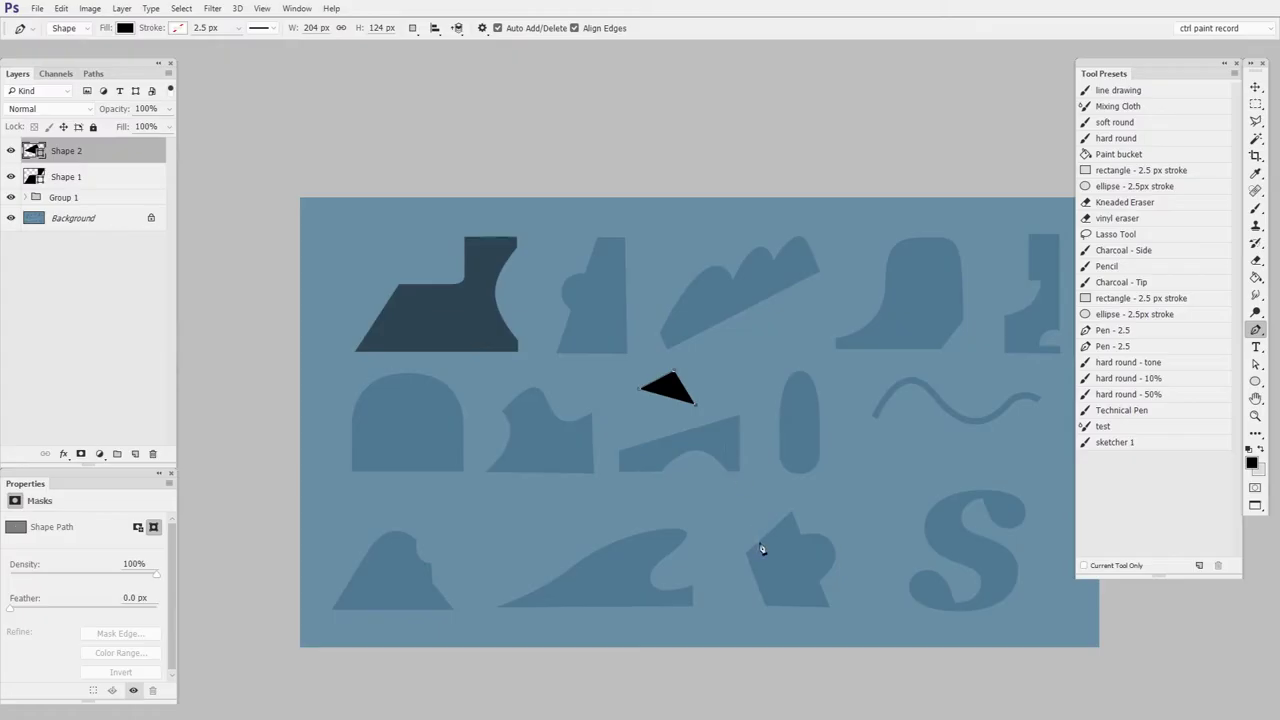
pyautogui.click(738, 366)
pyautogui.moveTo(786, 365); pyautogui.dragTo(787, 365)
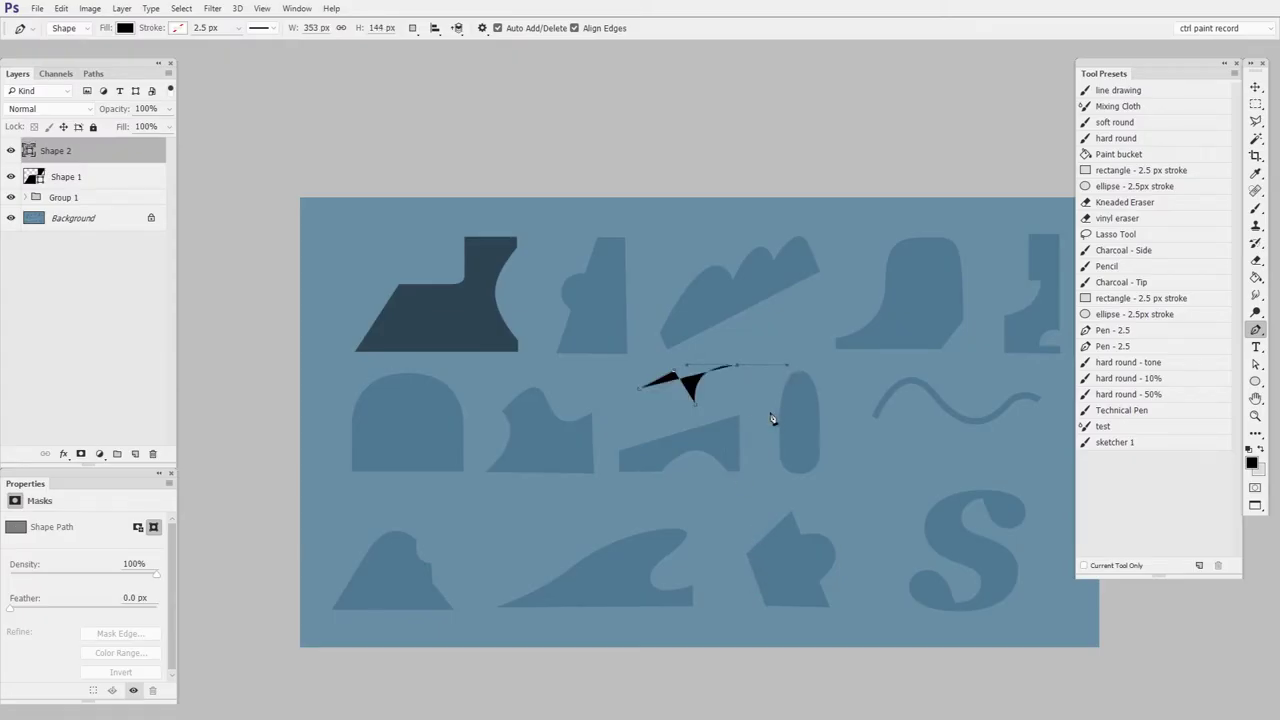
pyautogui.click(776, 402)
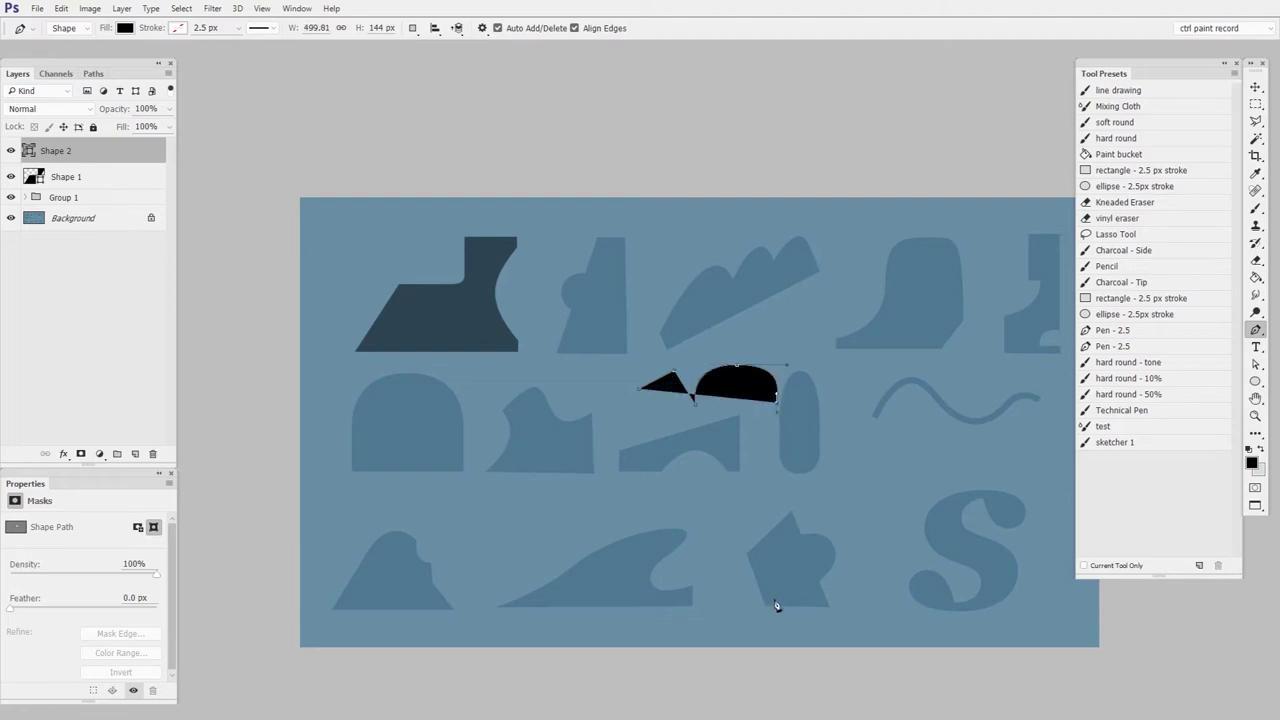
pyautogui.moveTo(766, 429); pyautogui.dragTo(837, 409)
pyautogui.keyDown('ctrl'); pyautogui.moveTo(839, 194); pyautogui.dragTo(809, 146); pyautogui.keyUp('ctrl')
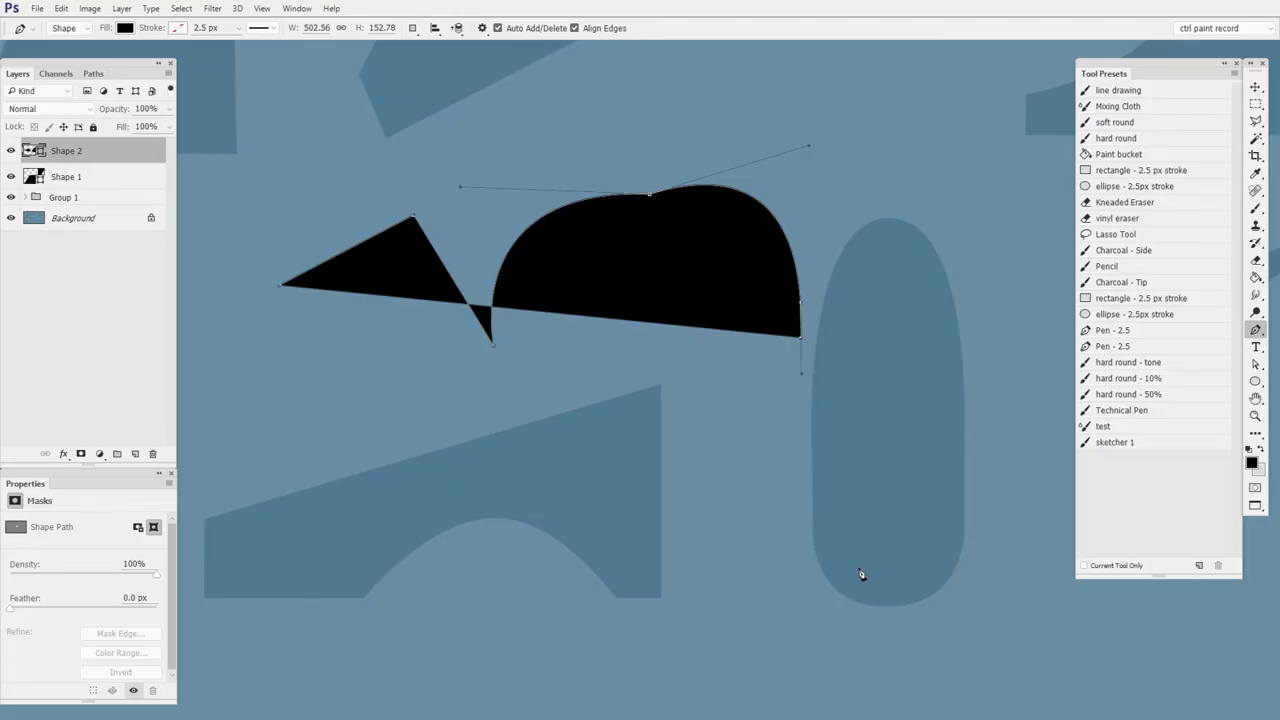
pyautogui.keyDown('ctrl'); pyautogui.moveTo(924, 514); pyautogui.dragTo(705, 440); pyautogui.keyUp('ctrl')
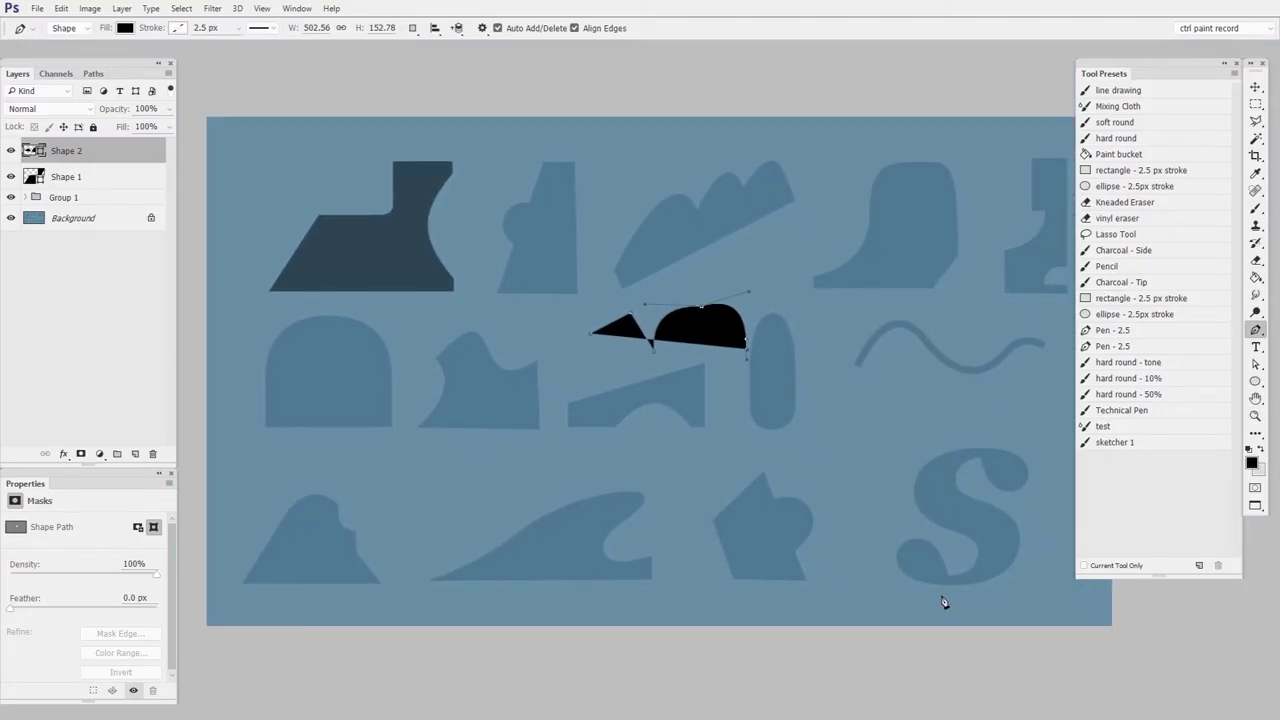
pyautogui.moveTo(968, 407); pyautogui.dragTo(752, 483)
pyautogui.keyDown('ctrl'); pyautogui.moveTo(752, 483); pyautogui.dragTo(783, 479); pyautogui.keyUp('ctrl')
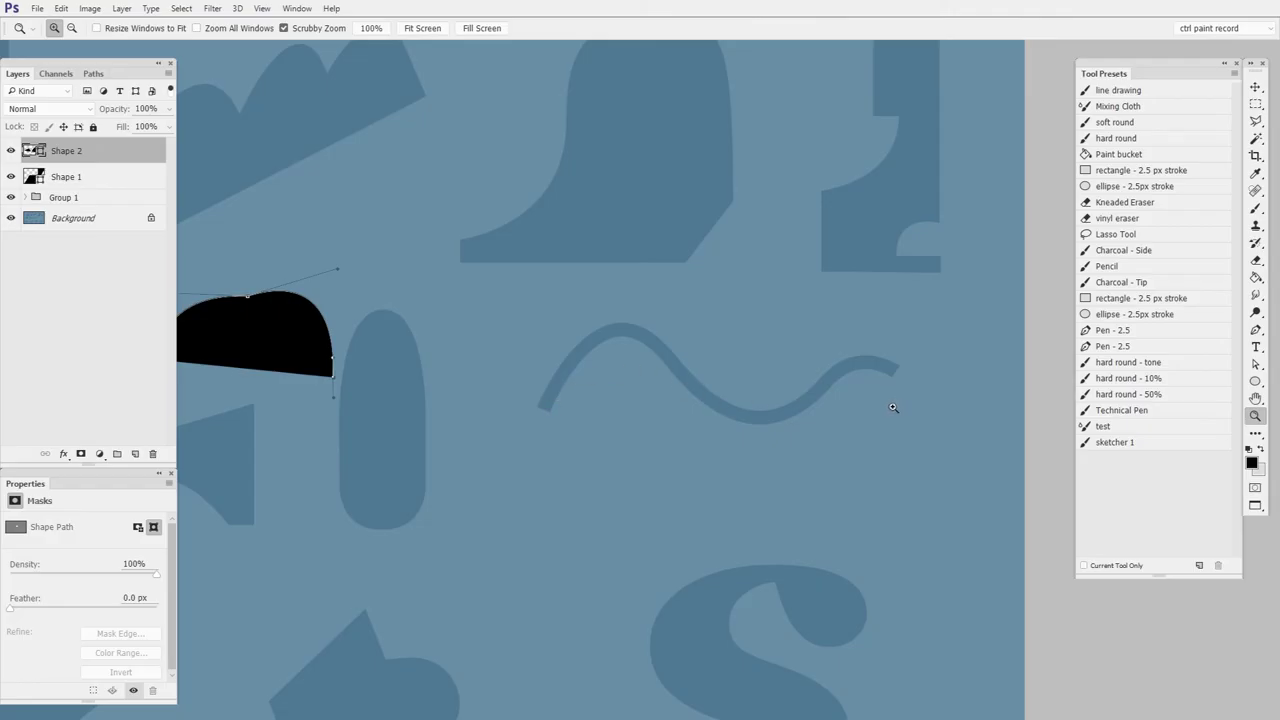
pyautogui.moveTo(853, 431); pyautogui.dragTo(808, 453)
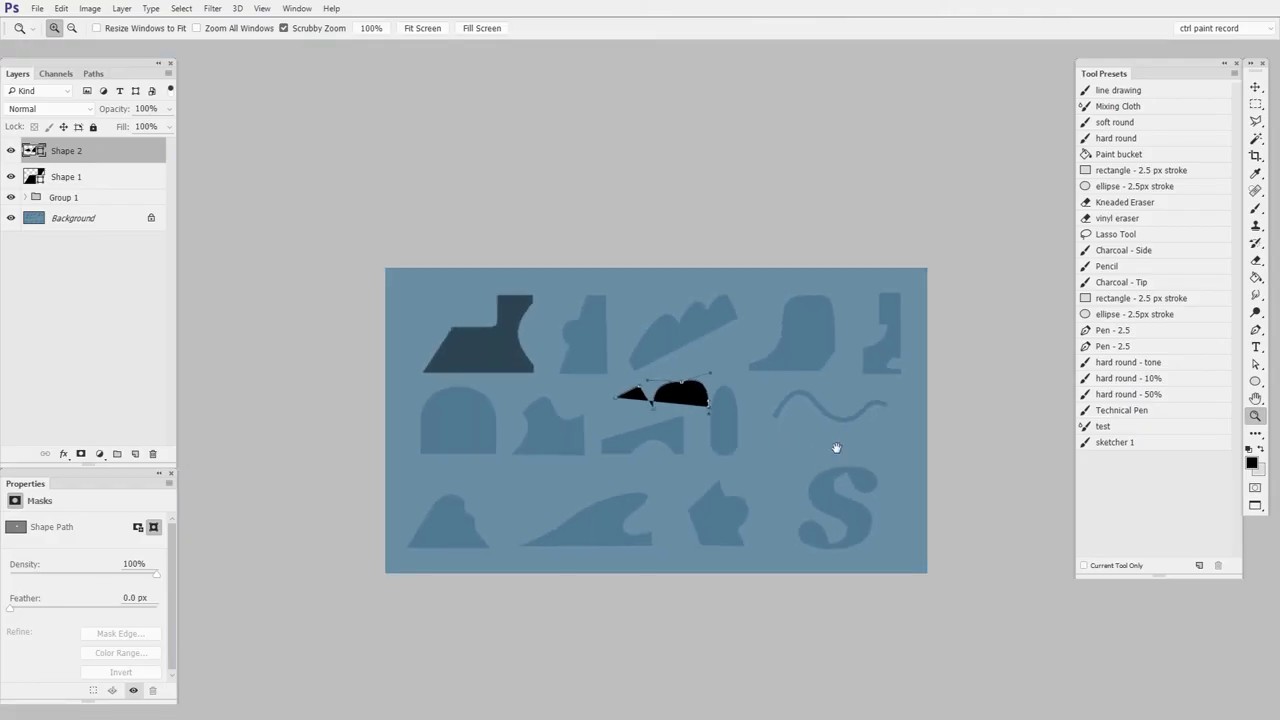